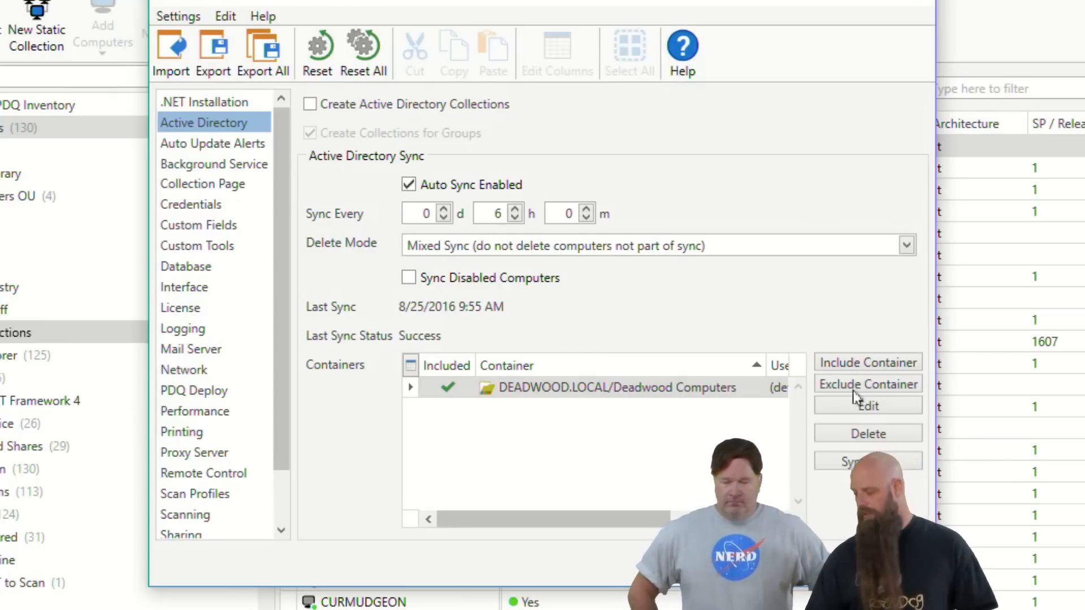
Create a text-type custom field named "Primary User" in the preferences
click(895, 564)
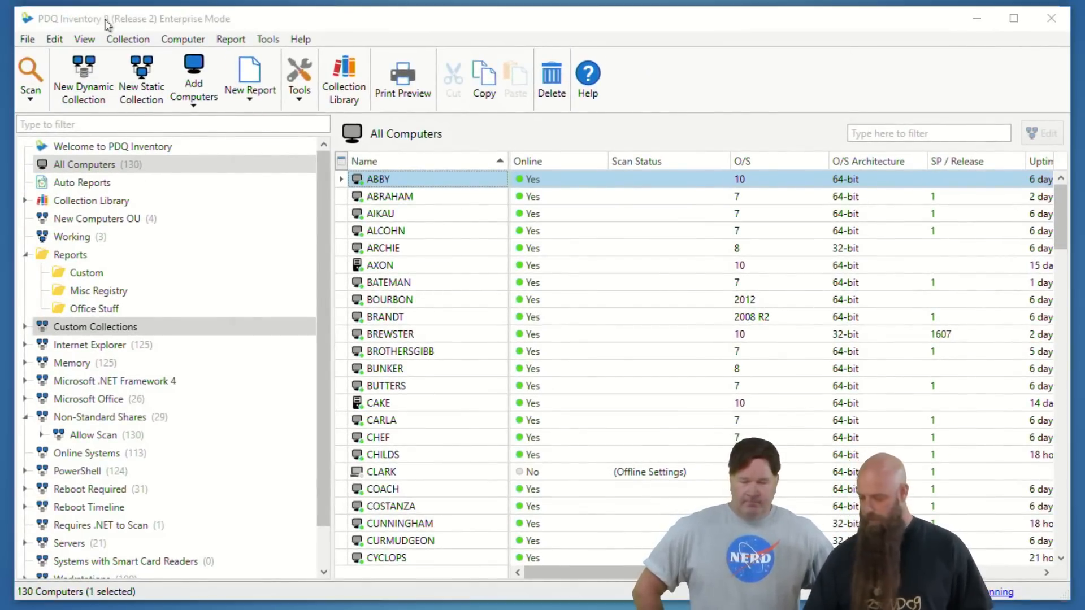
key(ctrl+comma)
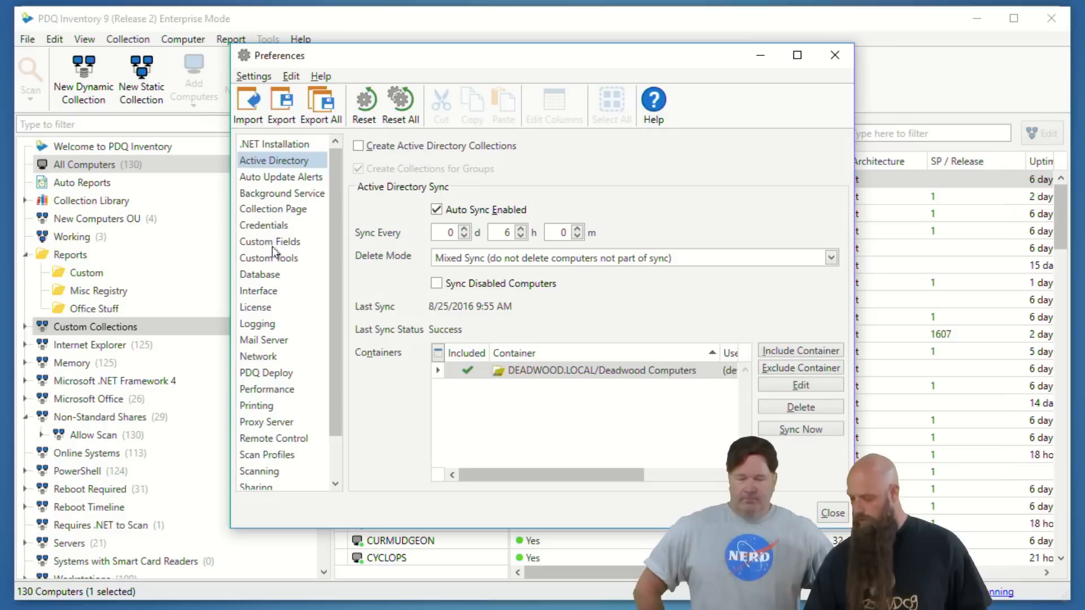
click(276, 241)
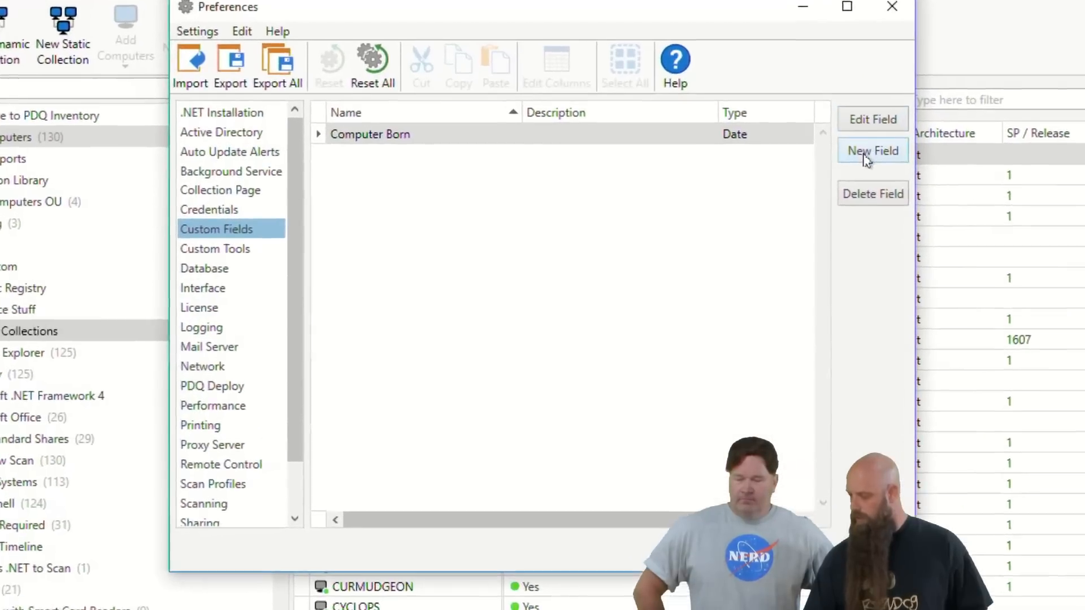
click(819, 176)
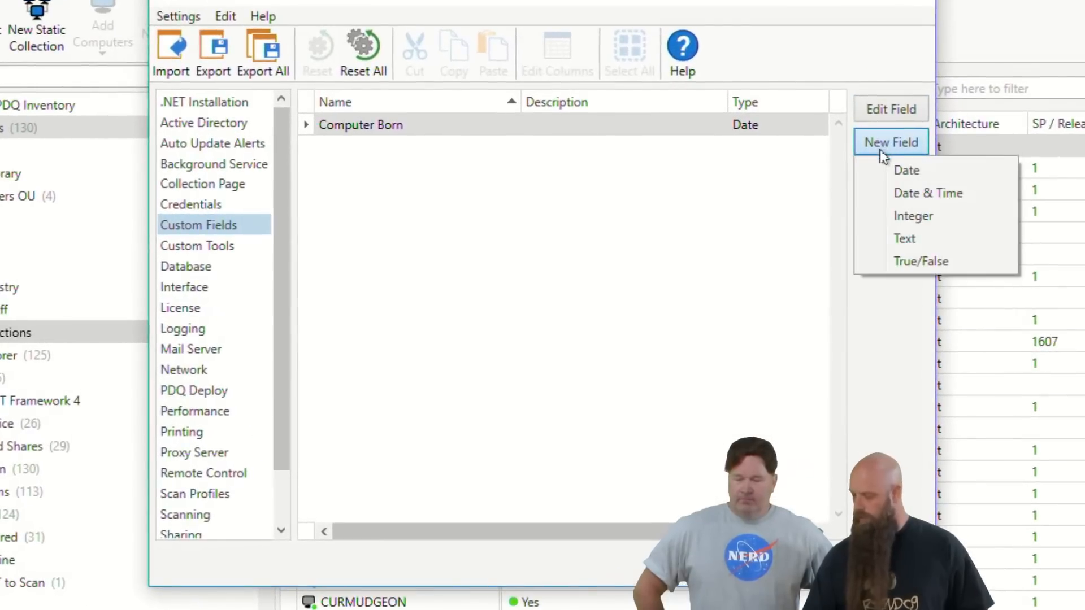
click(906, 239)
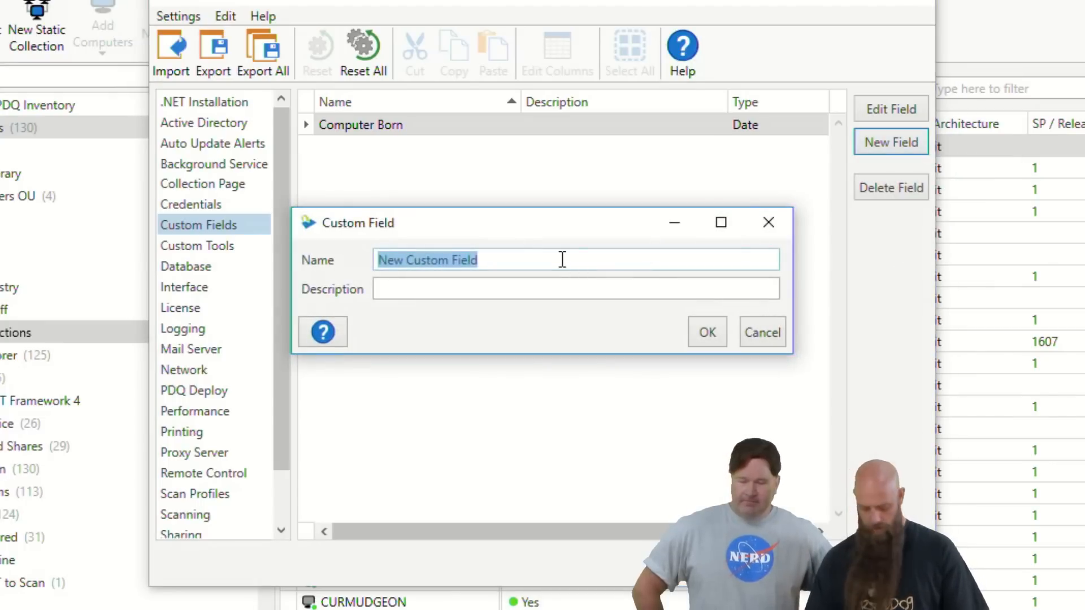
text(Us)
key(BackSpace)
key(BackSpace)
text(Primary)
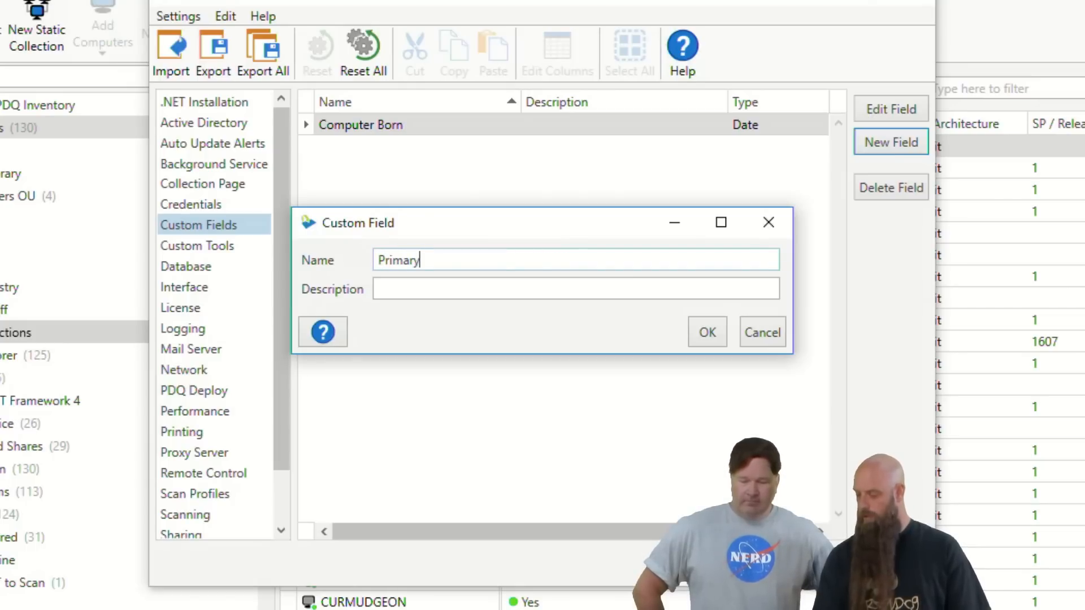
text( User)
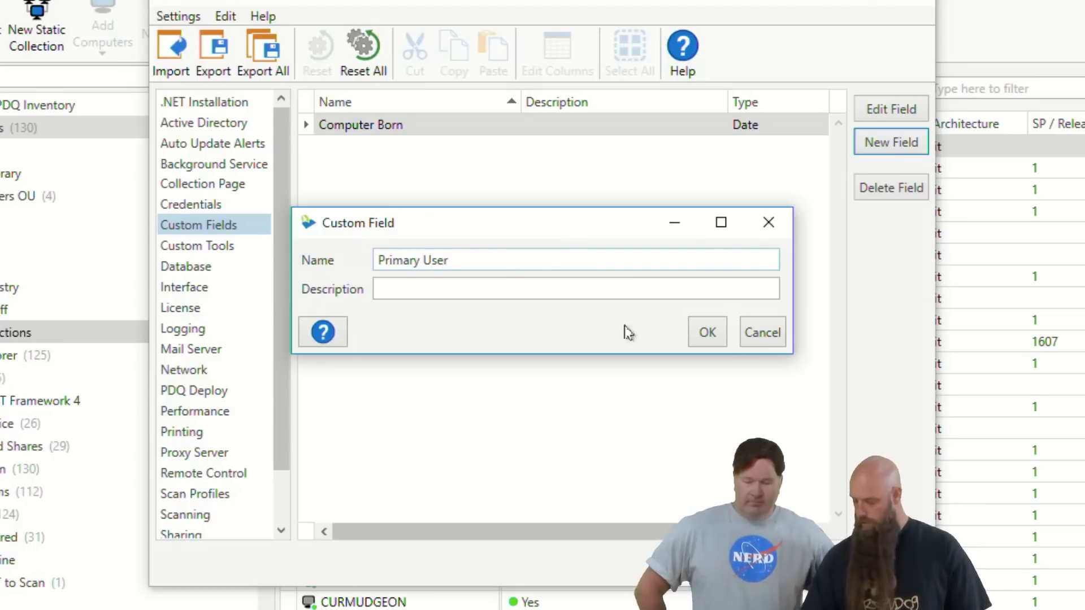
click(706, 334)
key(Escape)
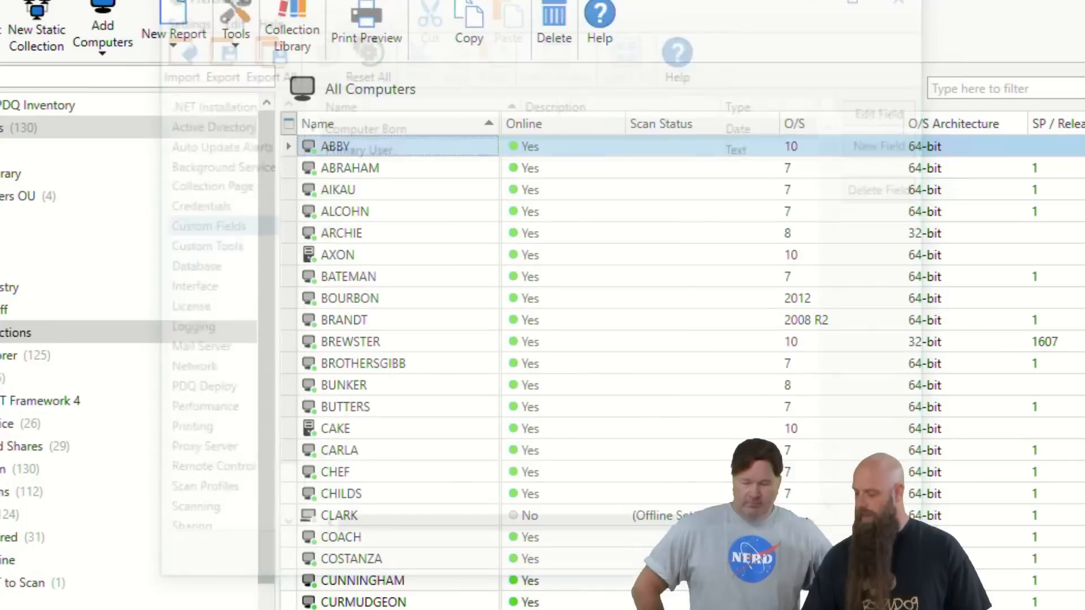
Fill in the Primary User custom field of computer ABBY with the user's full name
double_click(331, 146)
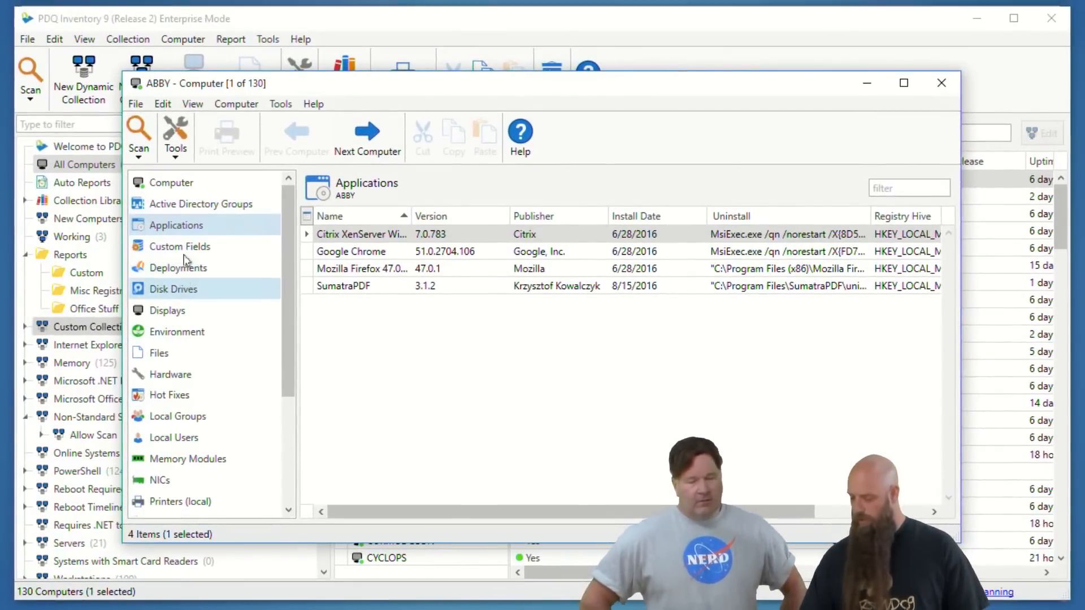
click(149, 241)
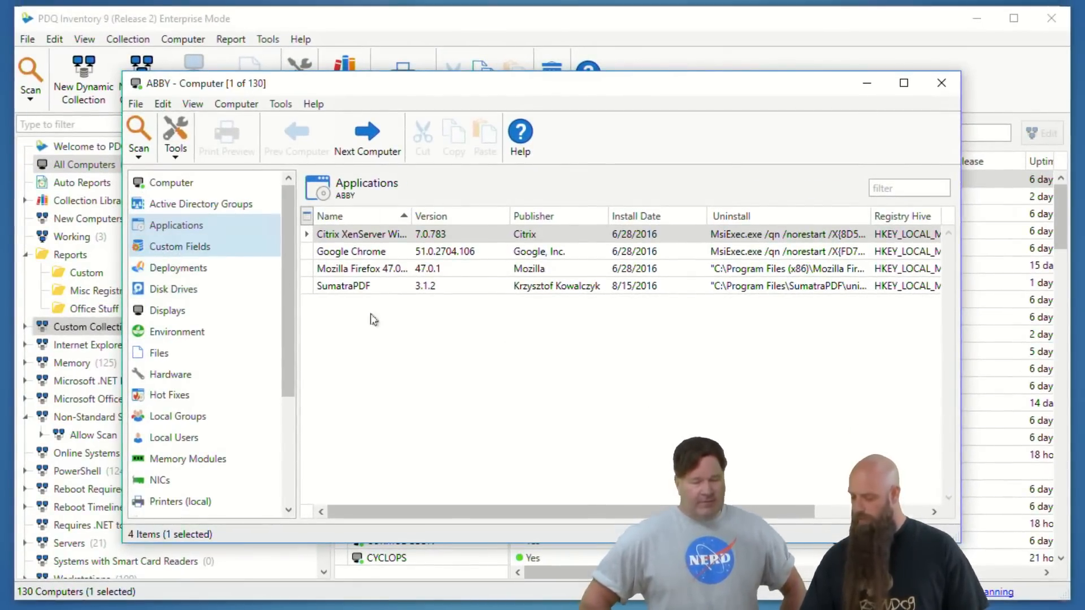
click(542, 253)
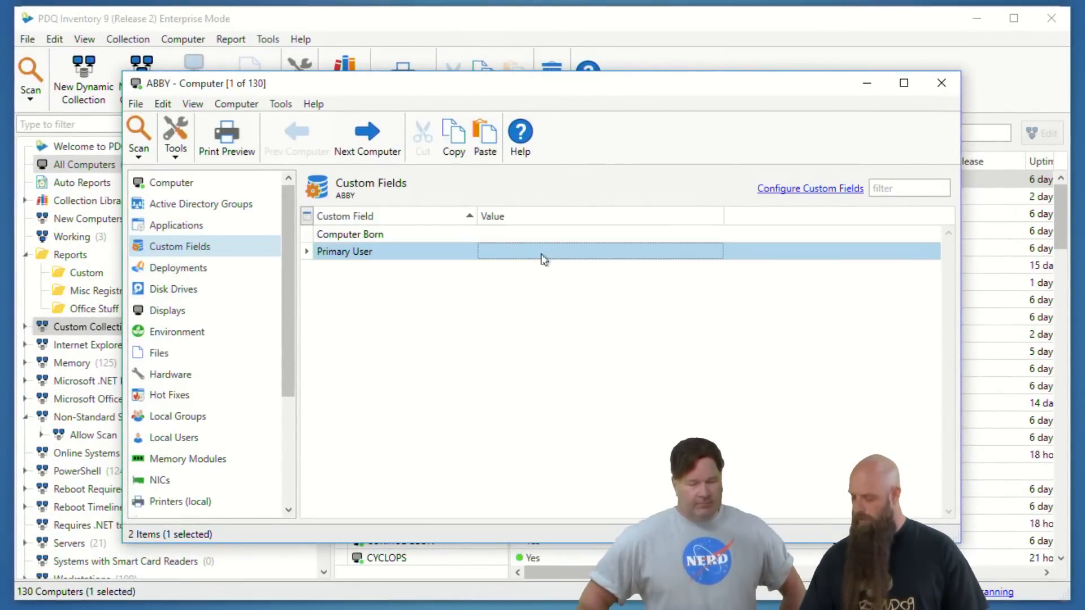
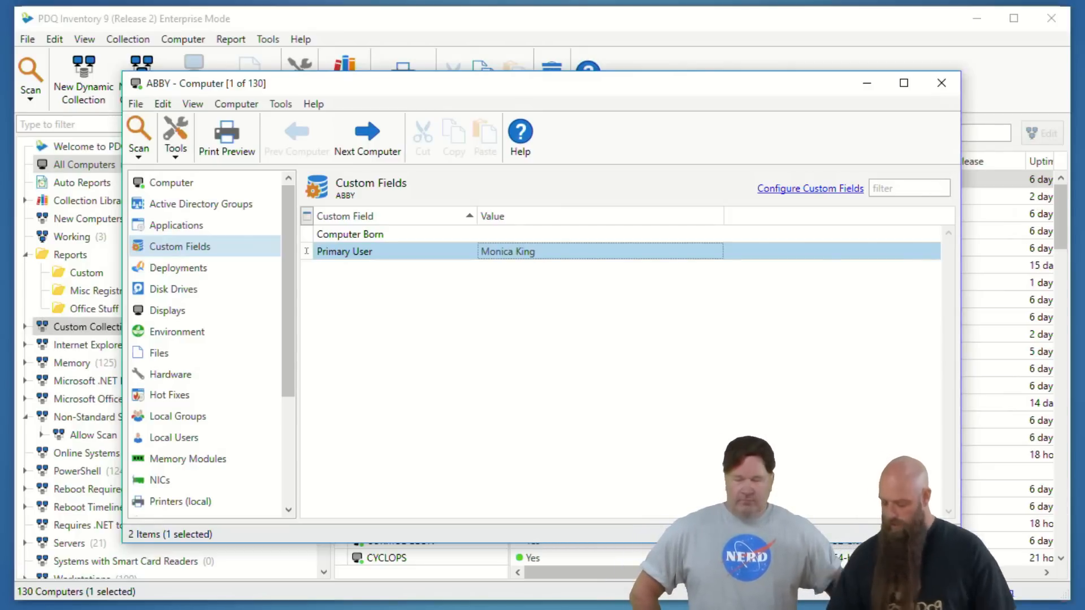
key(Return)
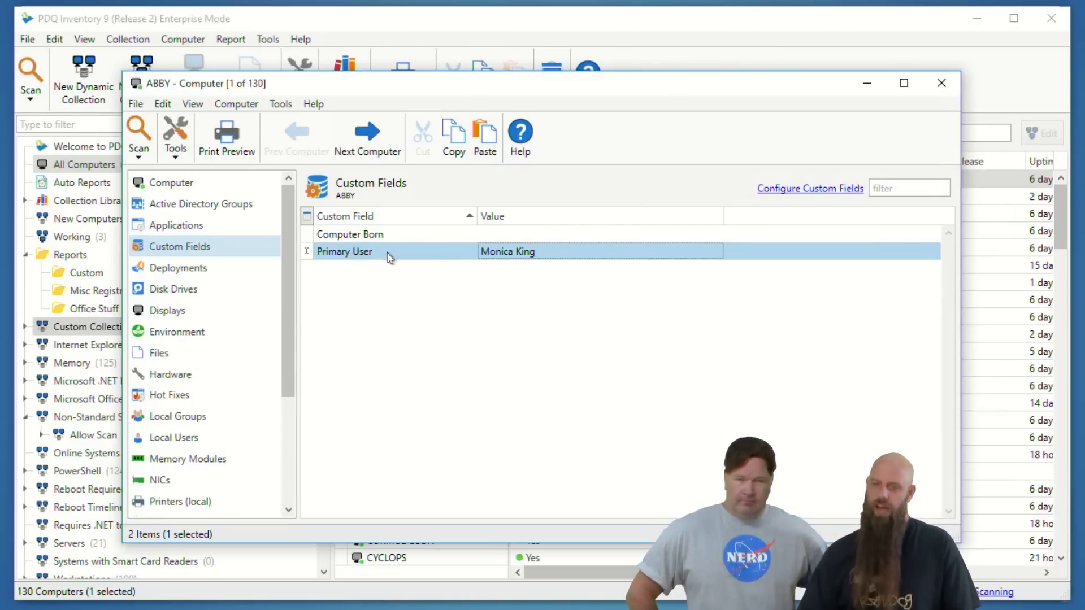
click(942, 84)
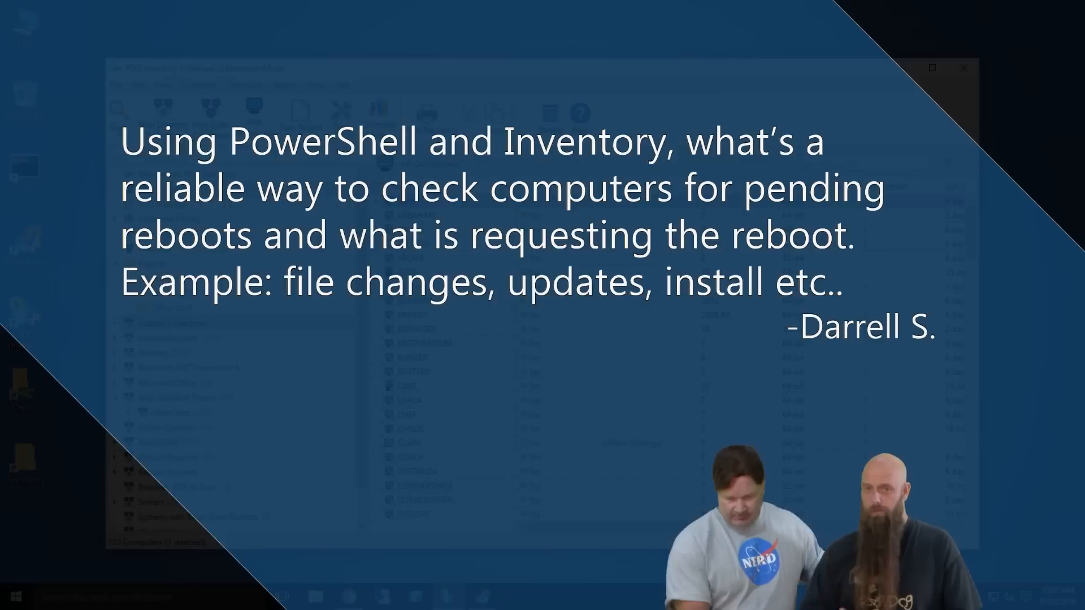
Examine the general computer details of ABRAHAM down to the operating system's Needs Reboot entry
double_click(411, 216)
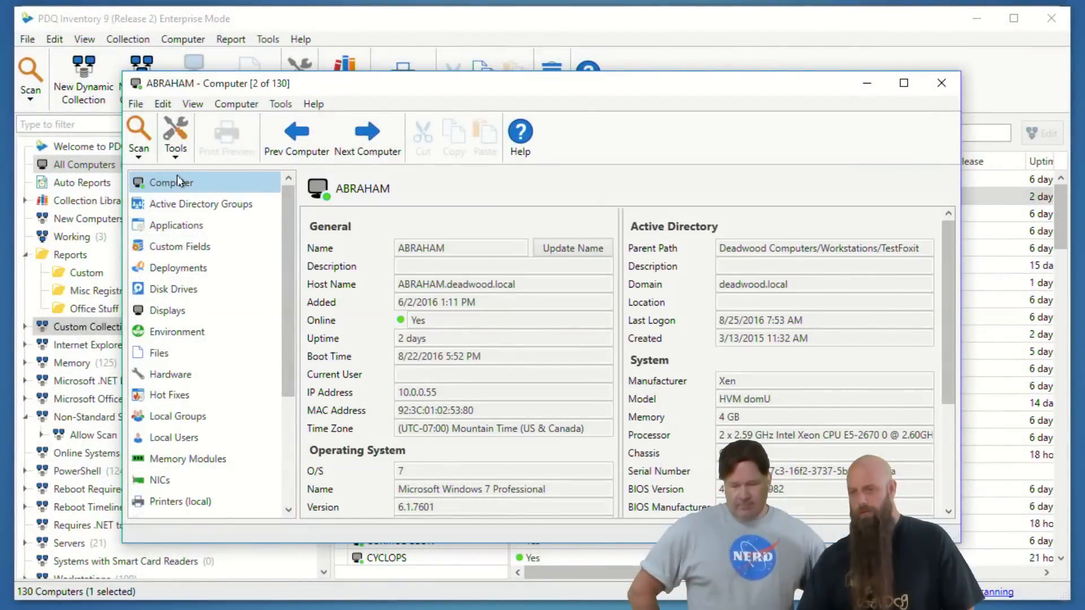
scroll(401, 433, down, 3)
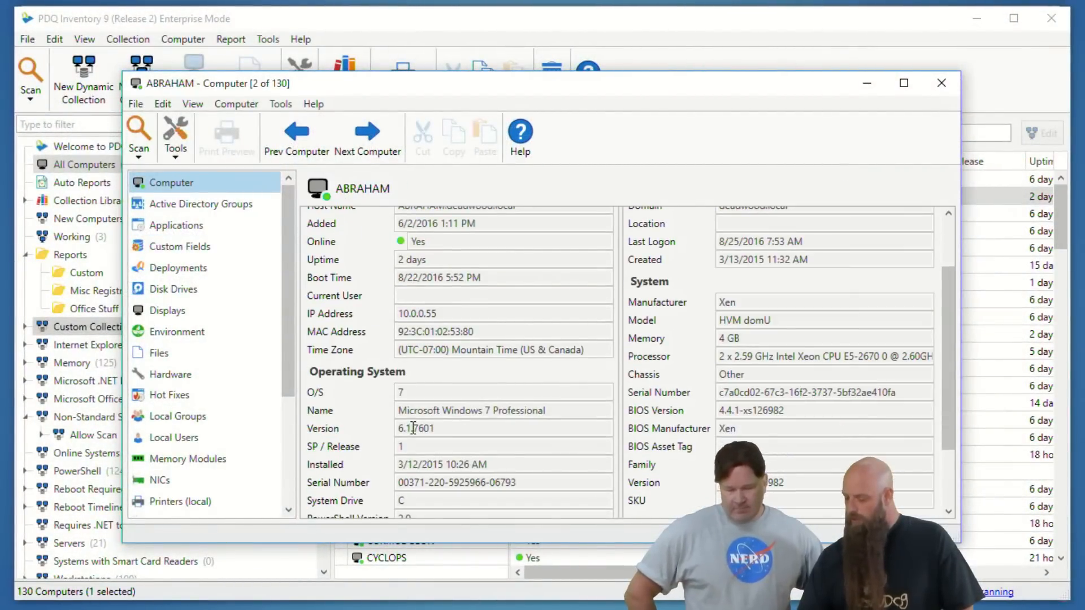
scroll(415, 428, down, 1)
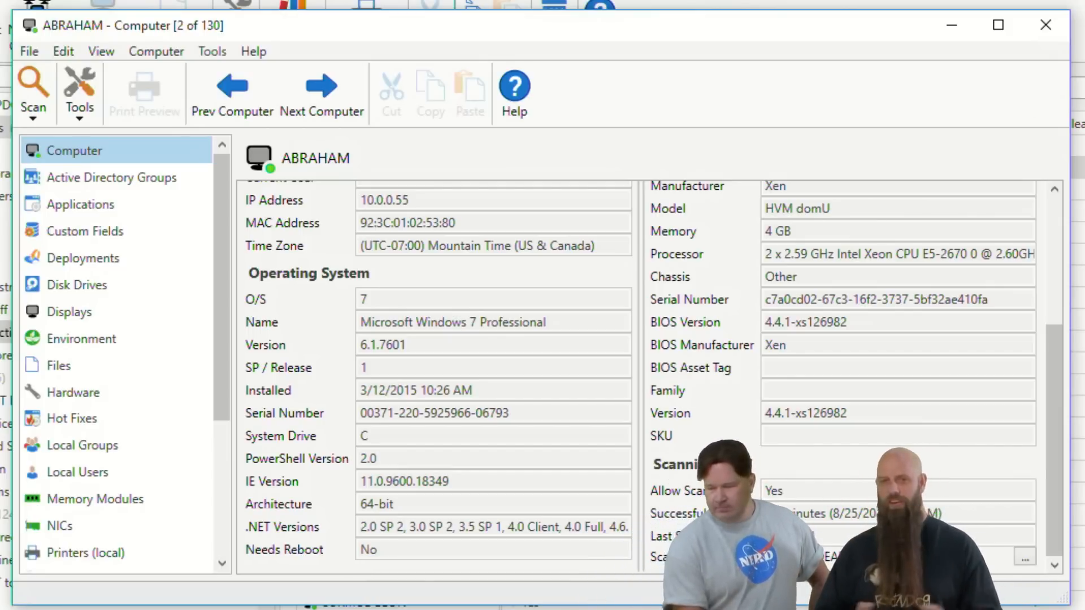
click(1046, 25)
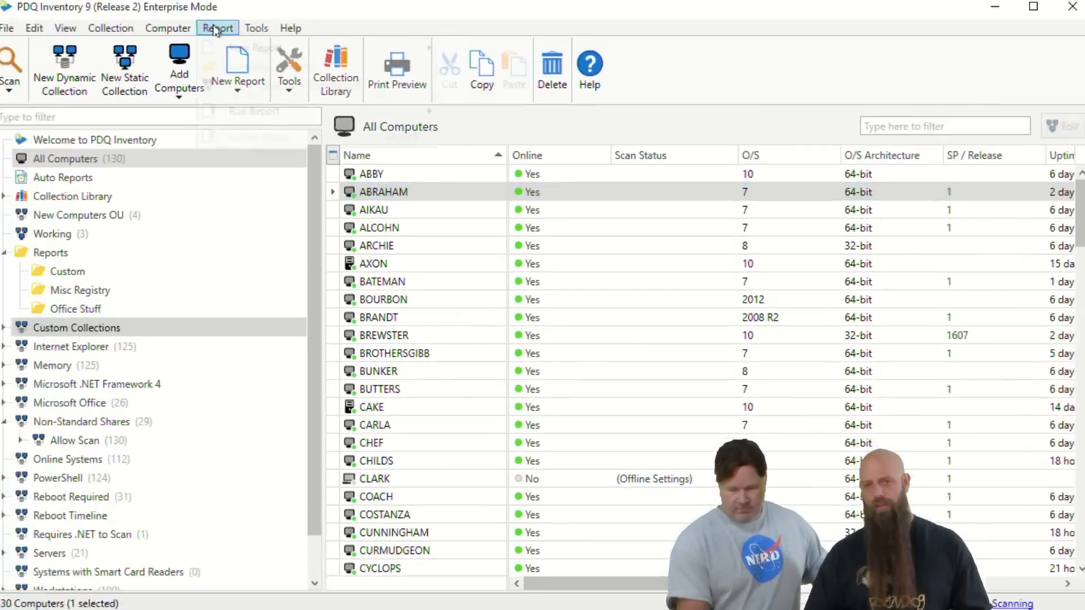
click(218, 26)
mouse_move(336, 159)
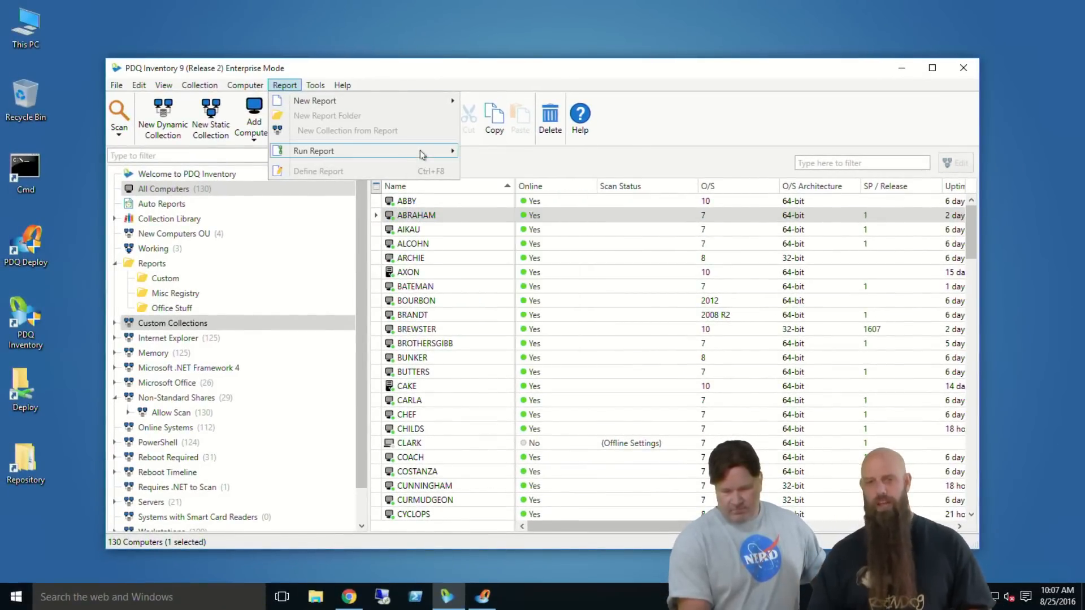
mouse_move(421, 154)
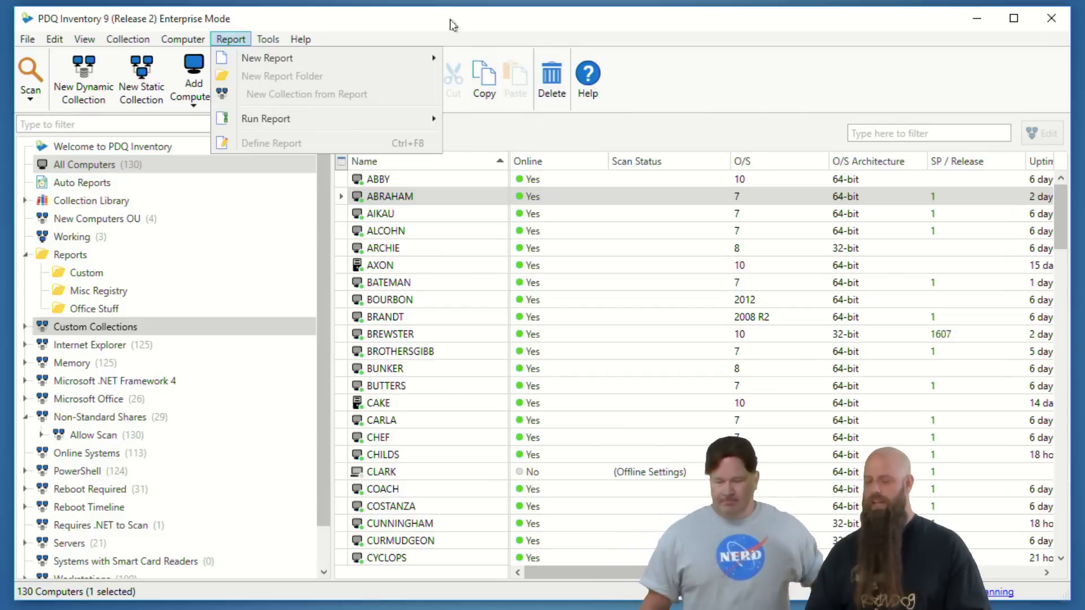
click(452, 25)
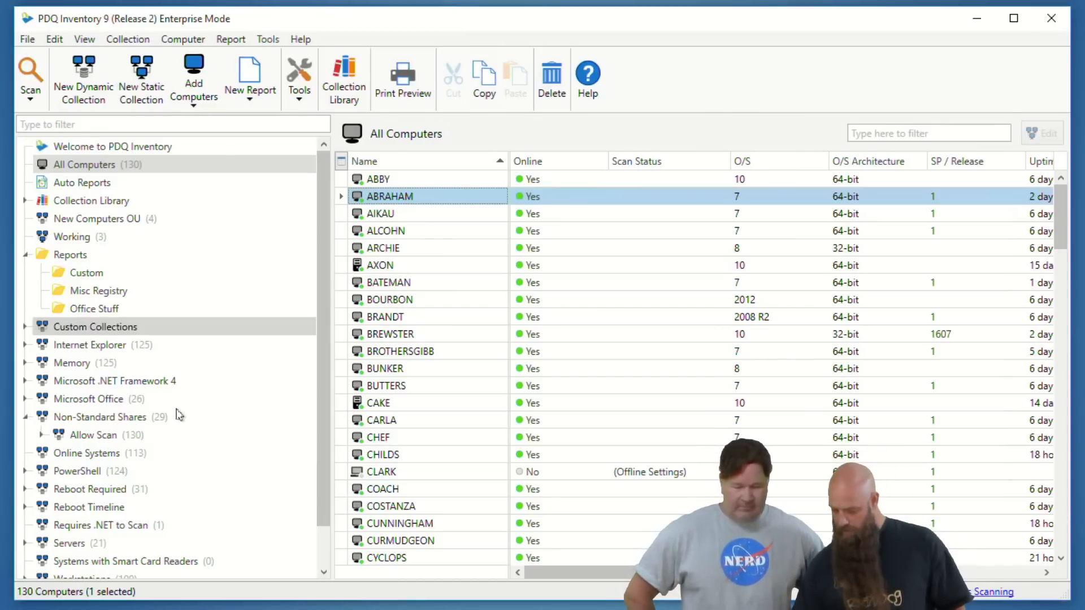
Show the Reboot Required collection and inspect the triggers and scanners of the Applications scan profile
click(83, 493)
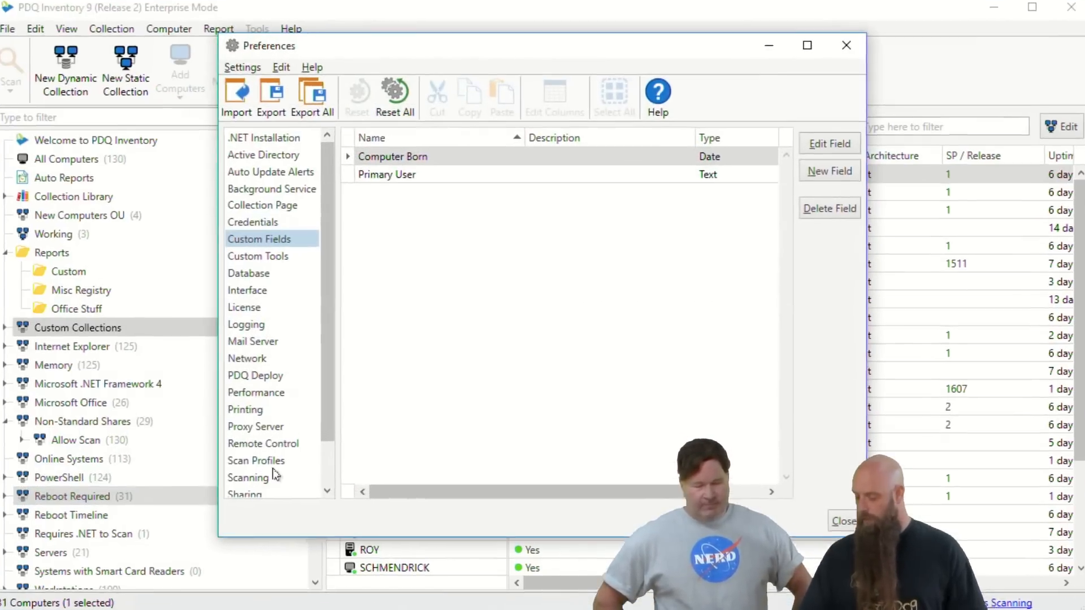
click(271, 465)
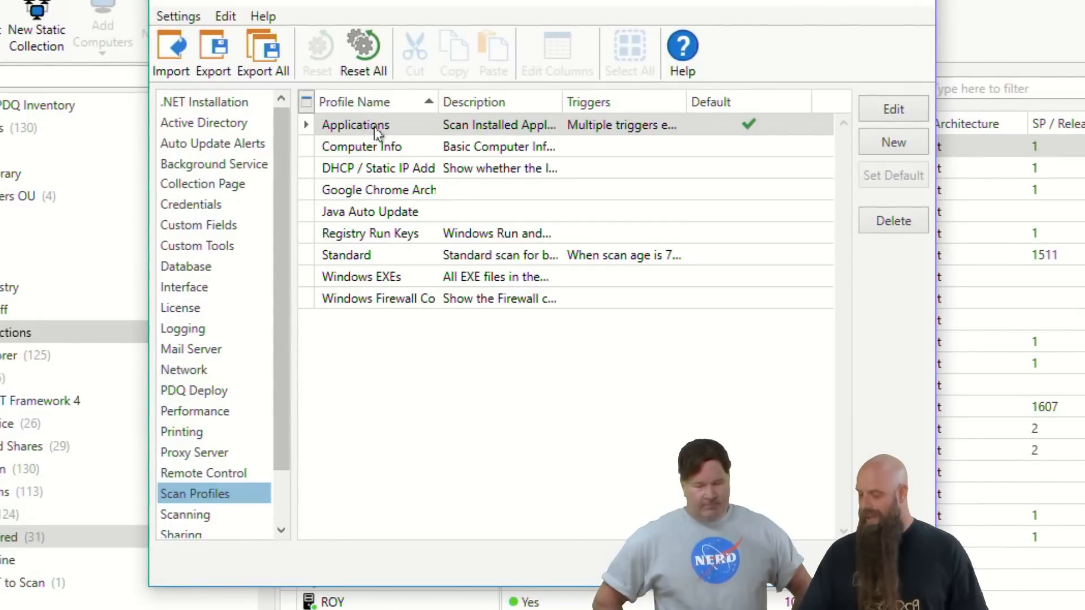
click(403, 159)
double_click(376, 133)
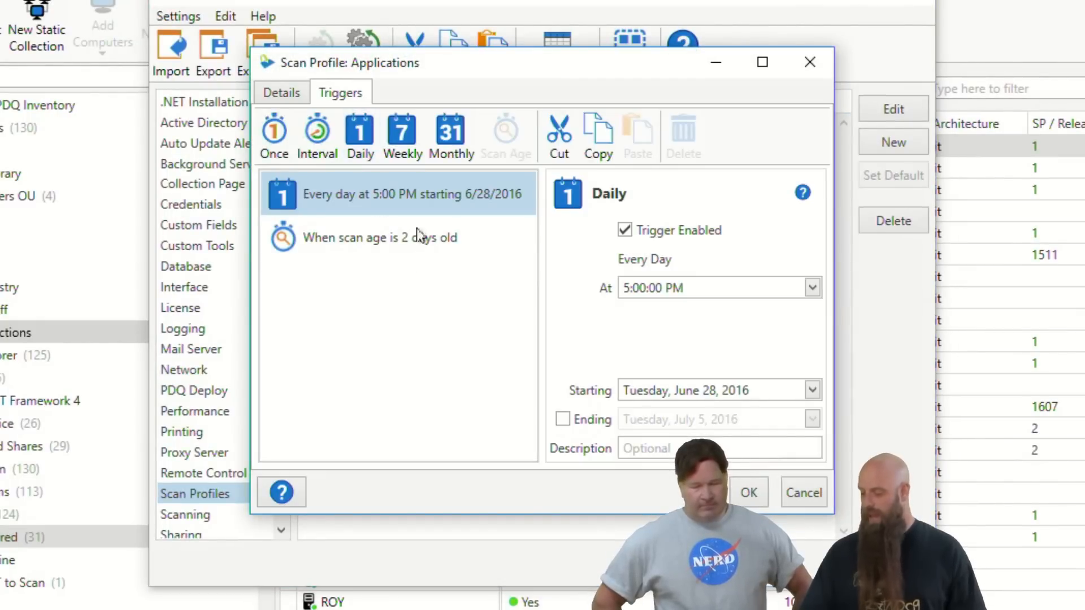
click(281, 93)
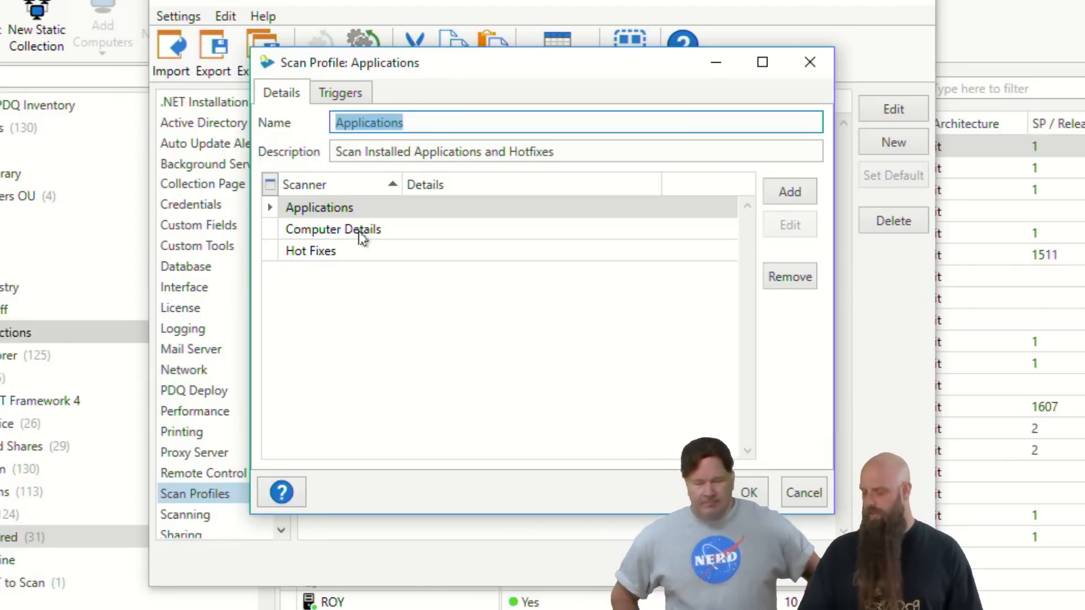
click(803, 492)
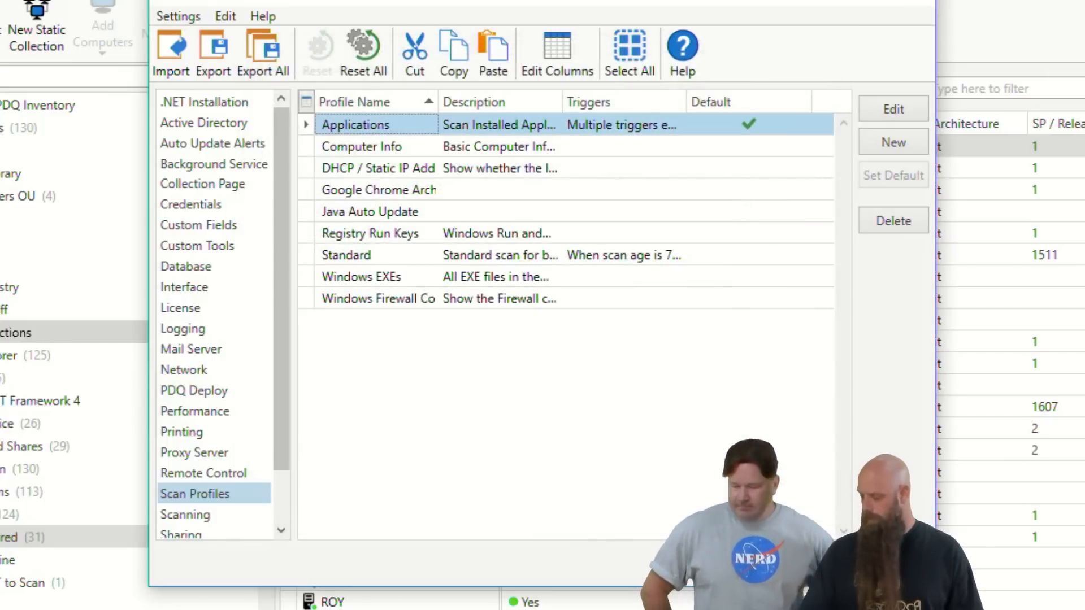
key(Escape)
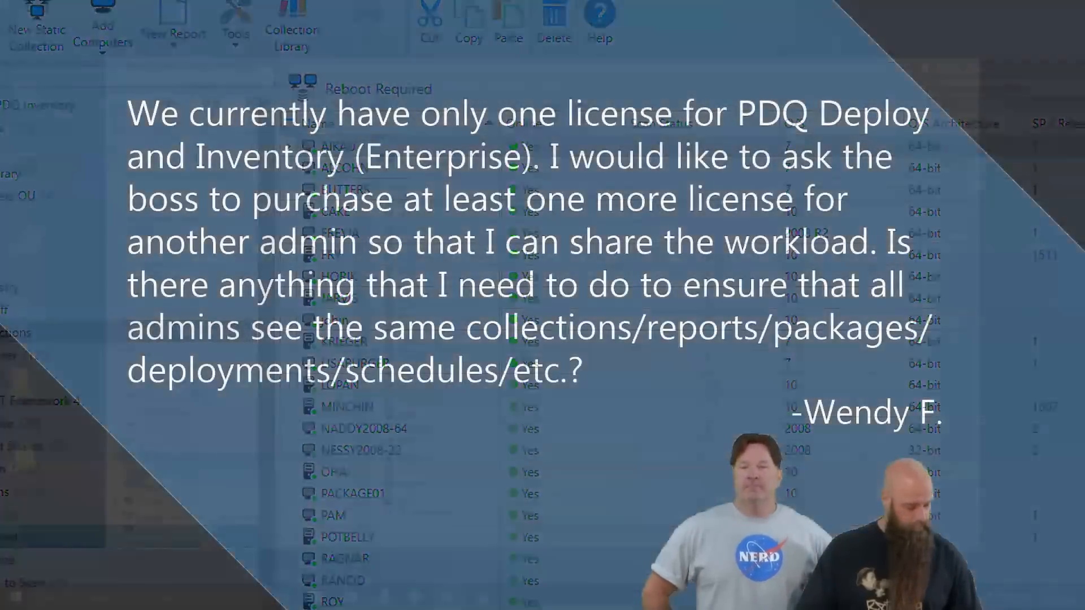
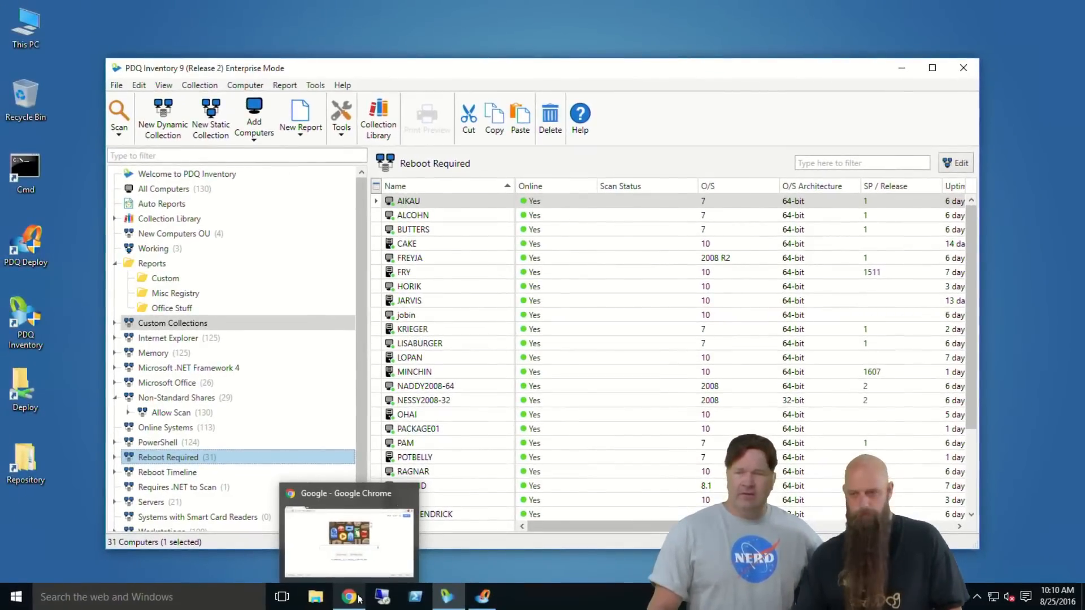
Switch to Chrome and open the website adminarsenal.com
click(358, 596)
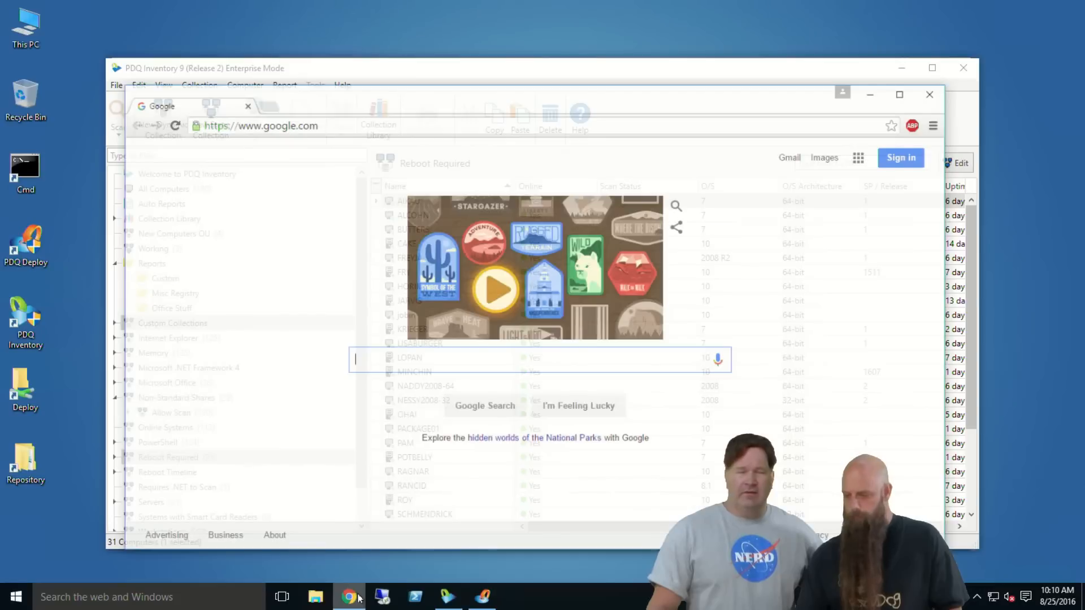
click(332, 105)
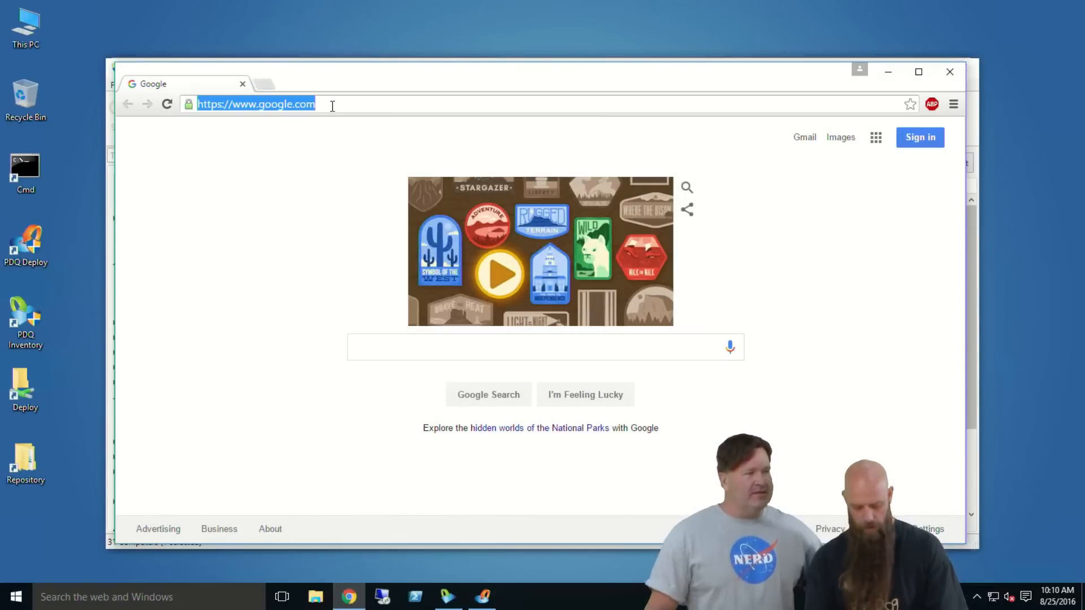
text(adminarse)
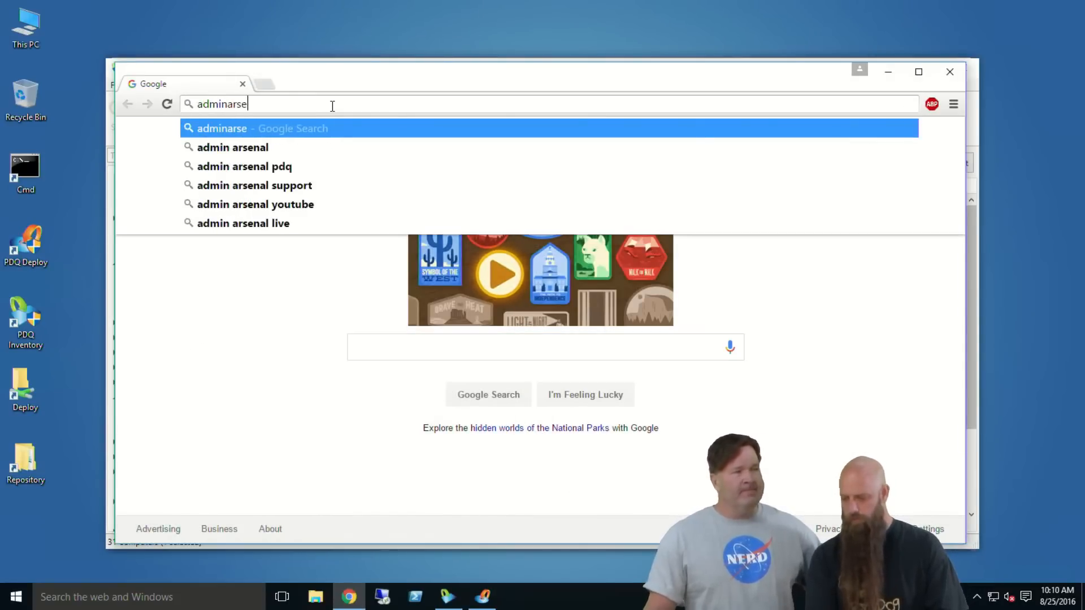
text(nal)
key(BackSpace)
key(BackSpace)
key(BackSpace)
key(BackSpace)
text(enal.com)
key(Return)
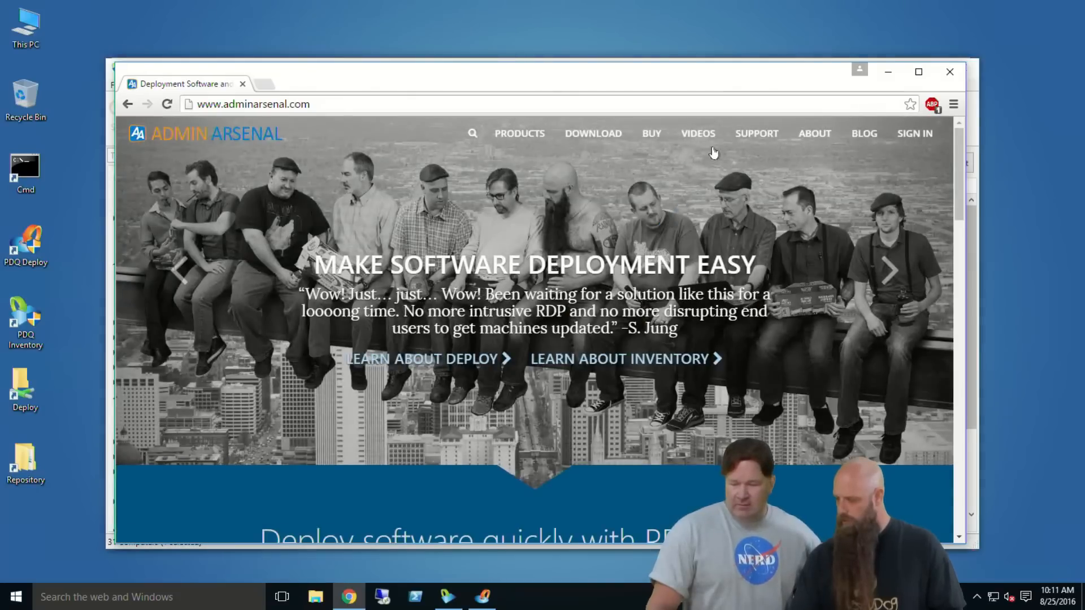
Search the site's video library for "sharing" and close the browser after viewing the list
click(696, 135)
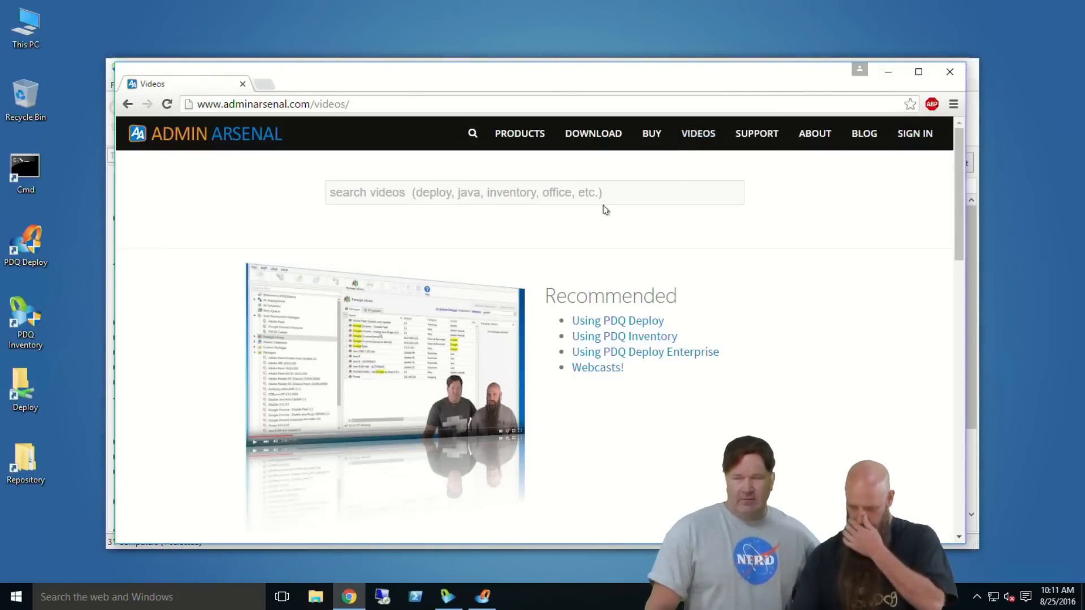
click(480, 192)
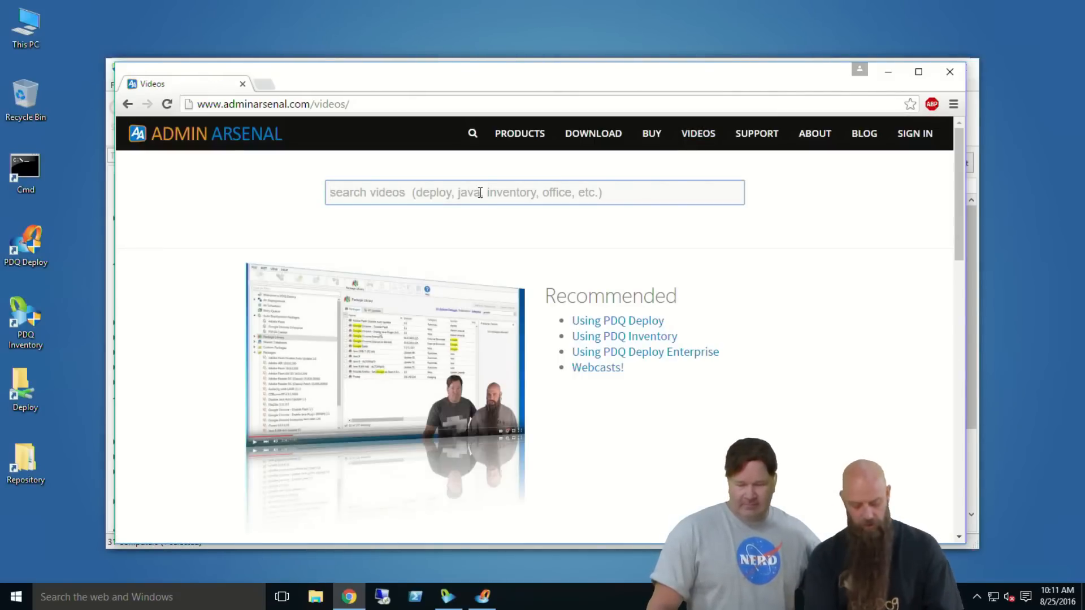
text(sharing)
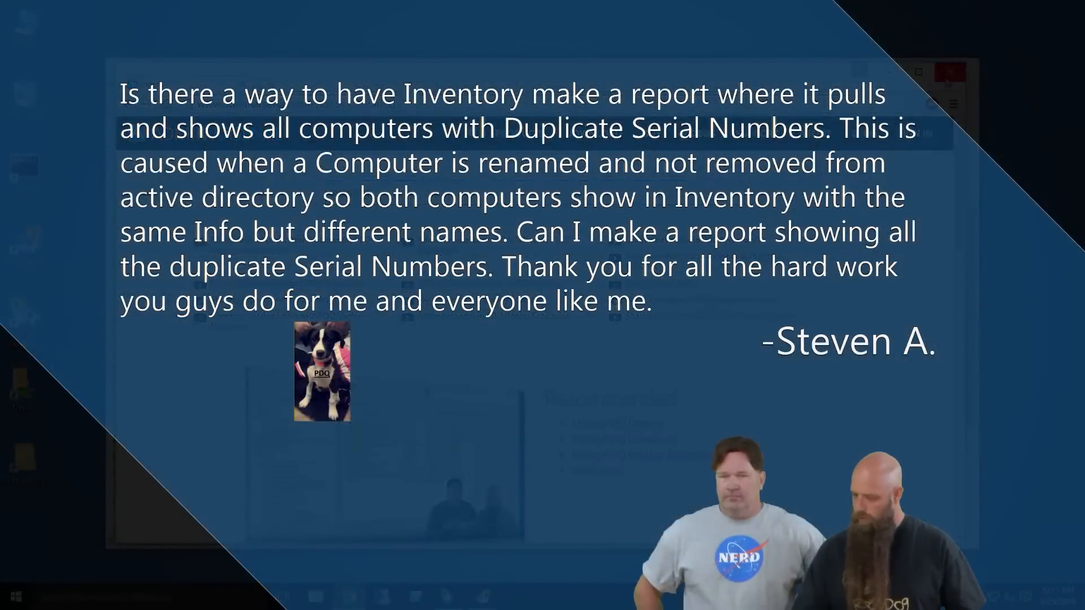
click(947, 79)
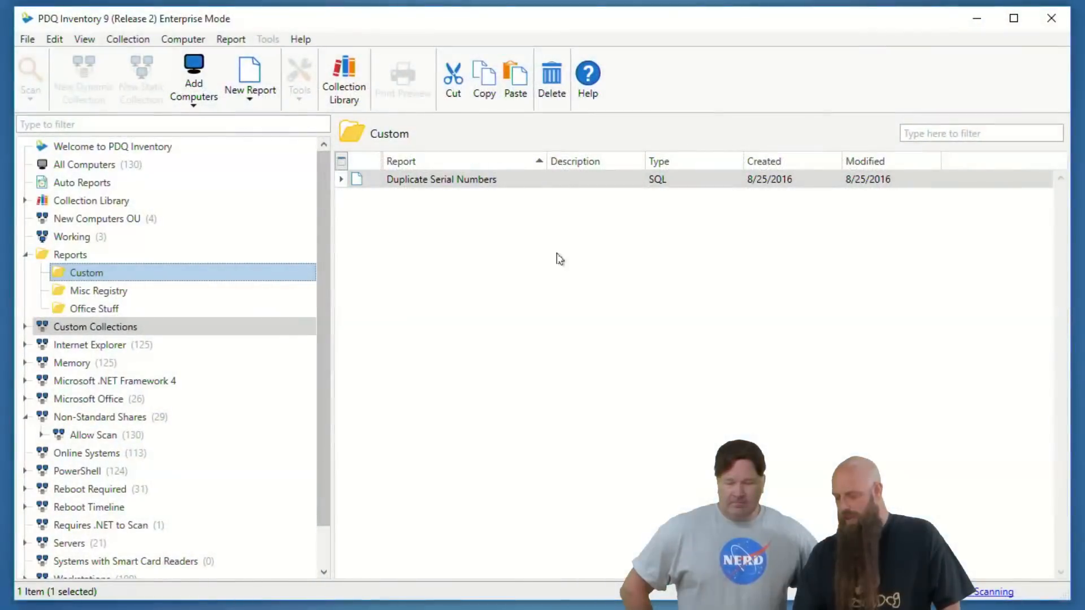
Open the definition of the Duplicate Serial Numbers report in the Custom folder and move its window aside
right_click(458, 185)
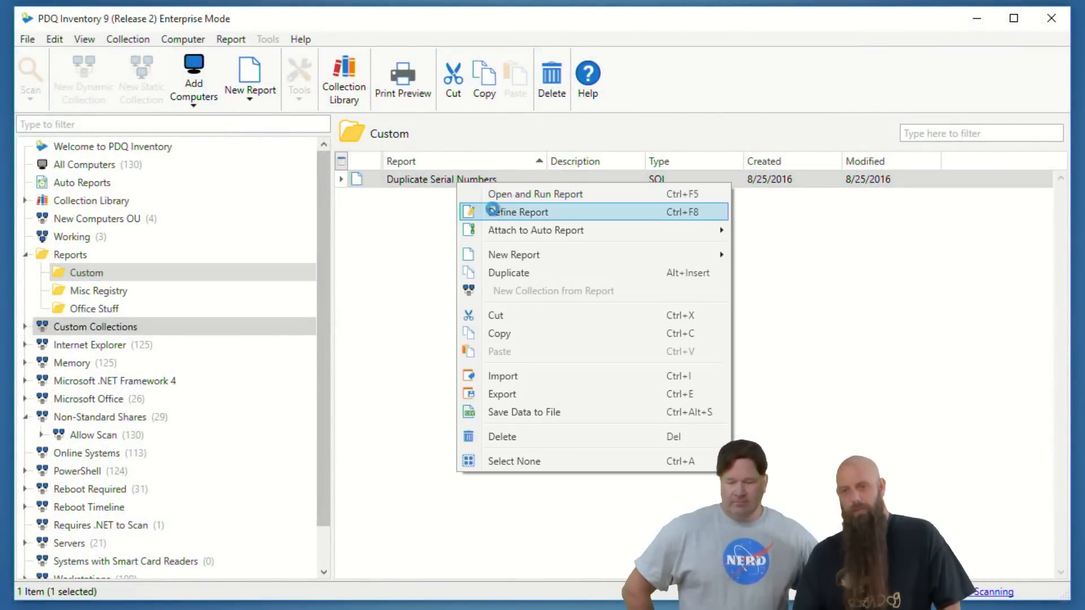
click(491, 212)
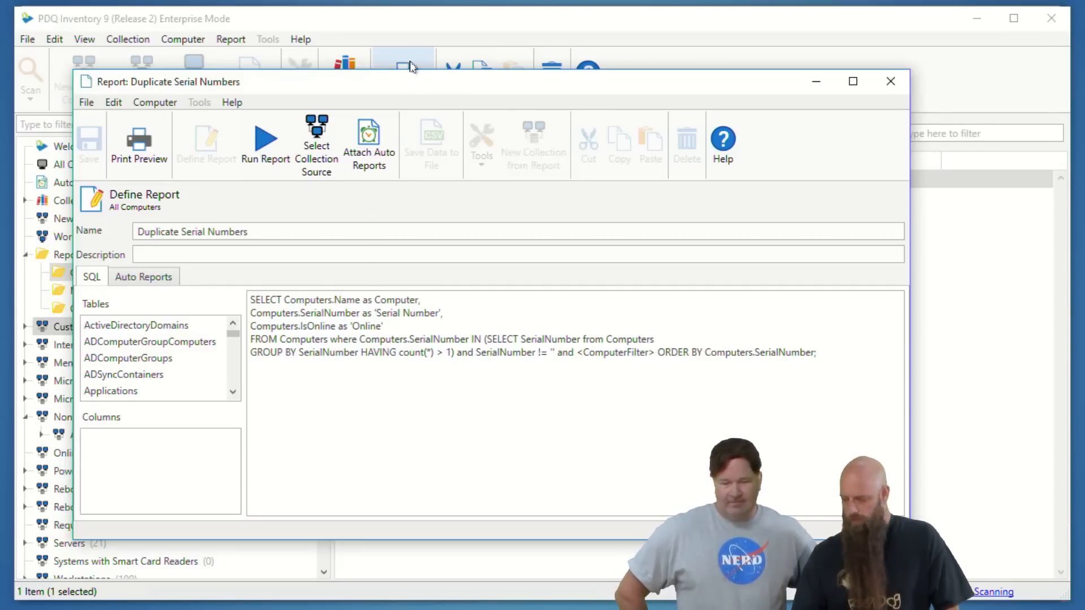
drag(410, 83, 581, 87)
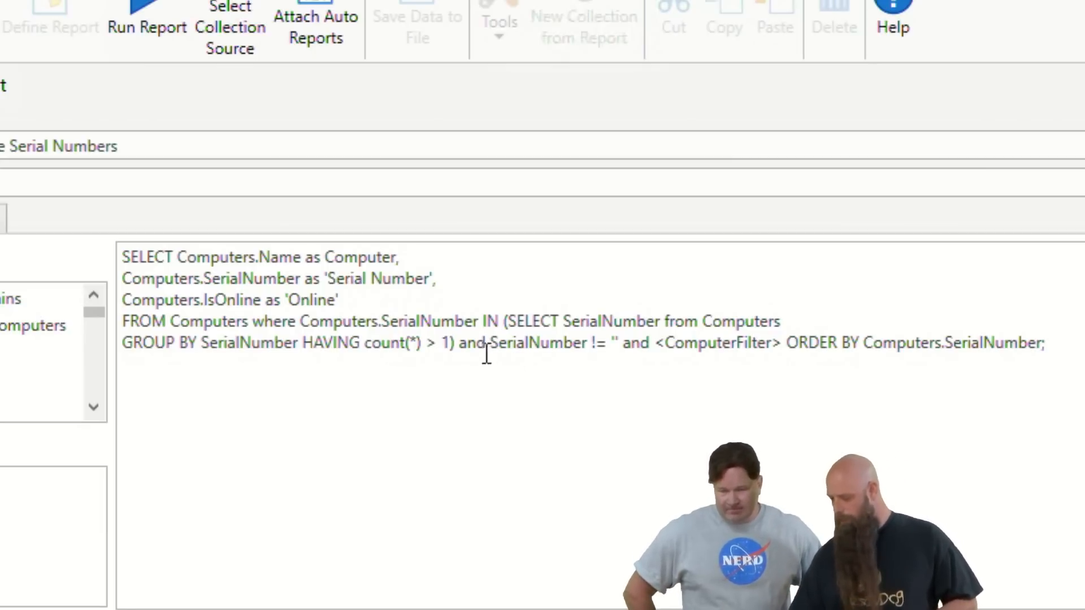
Examine the report's SQL query, highlighting the condition "and SerialNumber != ''" that excludes blank serial numbers
key(ctrl+a)
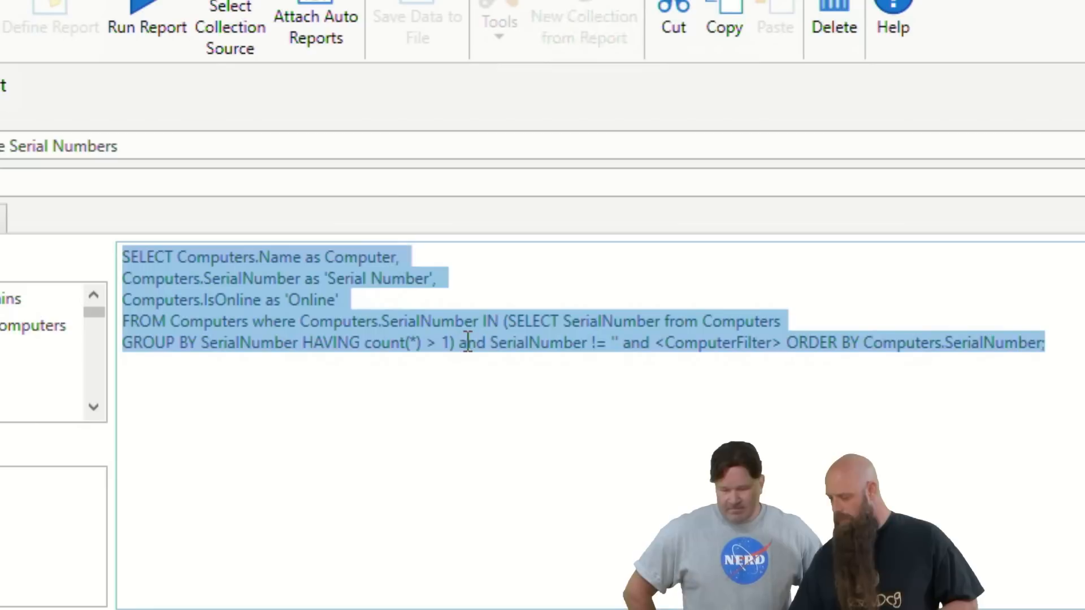
click(484, 341)
drag(485, 342, 518, 351)
click(460, 345)
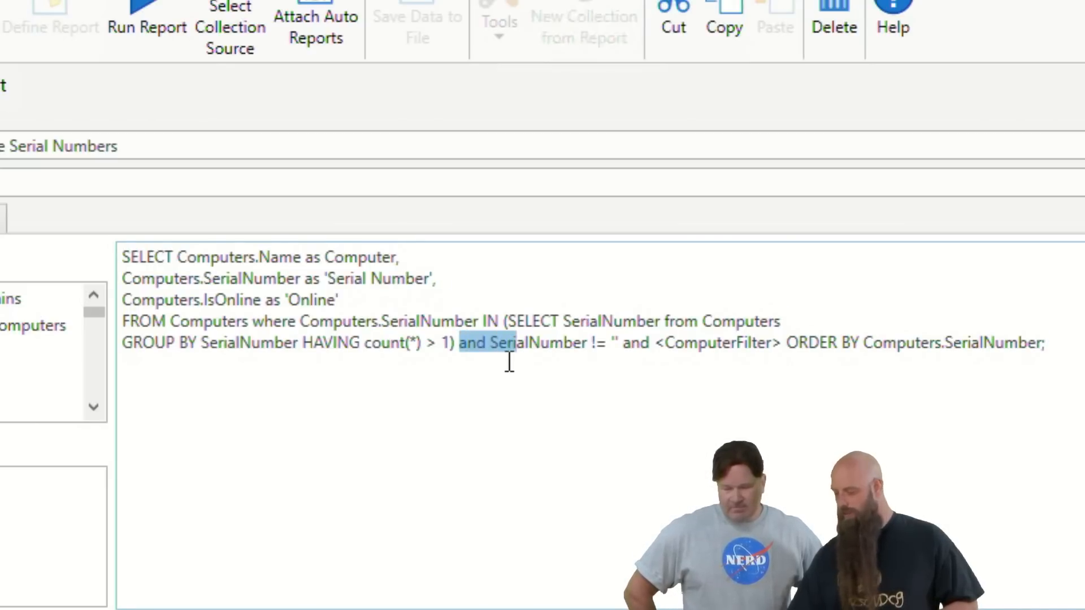
click(492, 360)
click(468, 346)
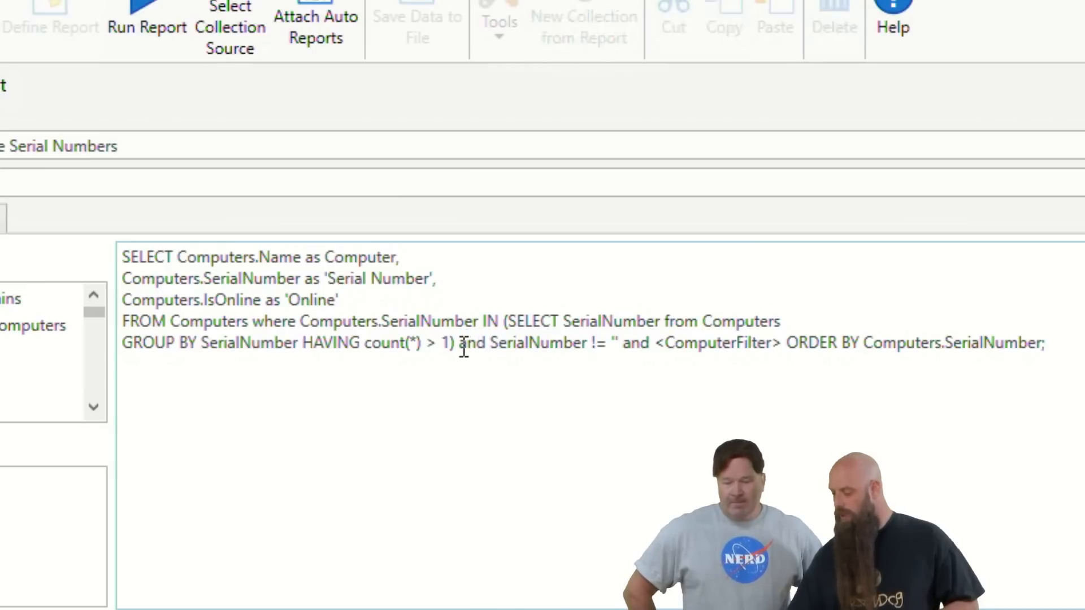
drag(459, 344, 624, 342)
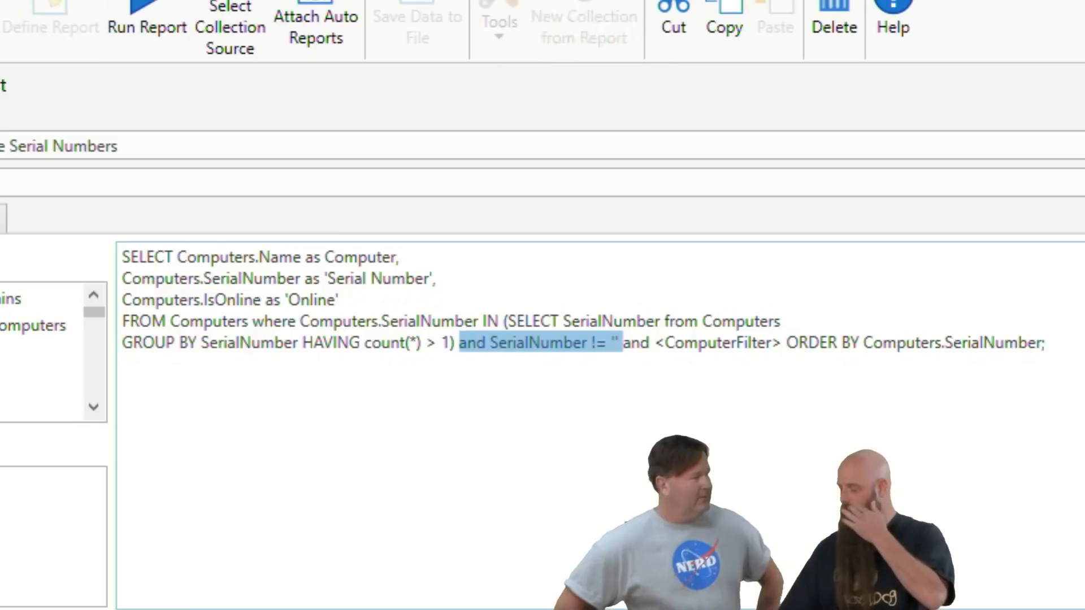
click(616, 507)
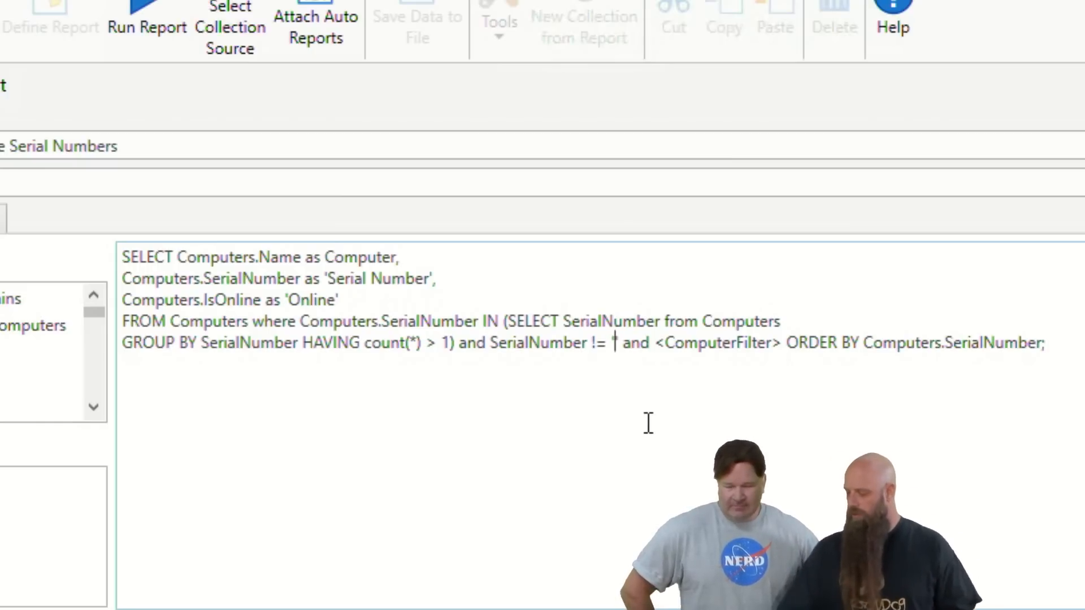
Run the Duplicate Serial Numbers report, fit the Serial Number column to its contents, review the rows and close the report
click(148, 17)
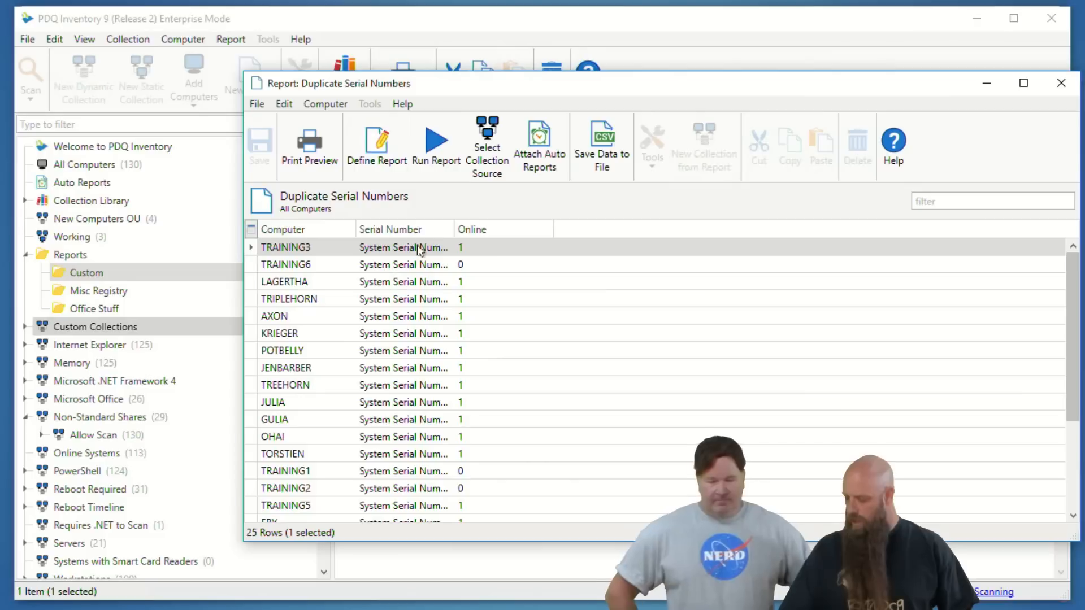
double_click(450, 228)
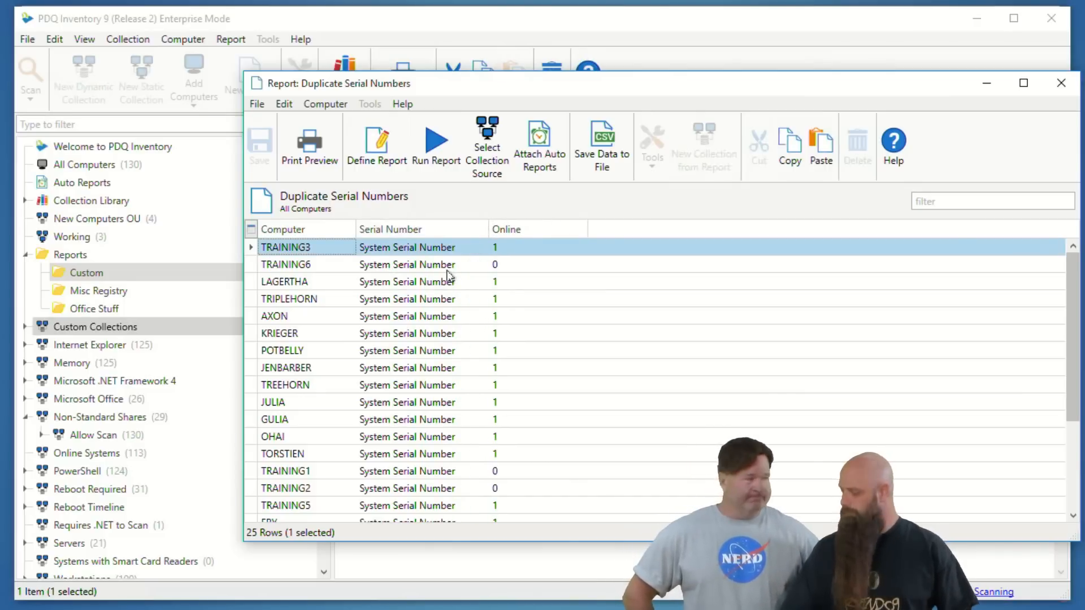
scroll(443, 283, down, 3)
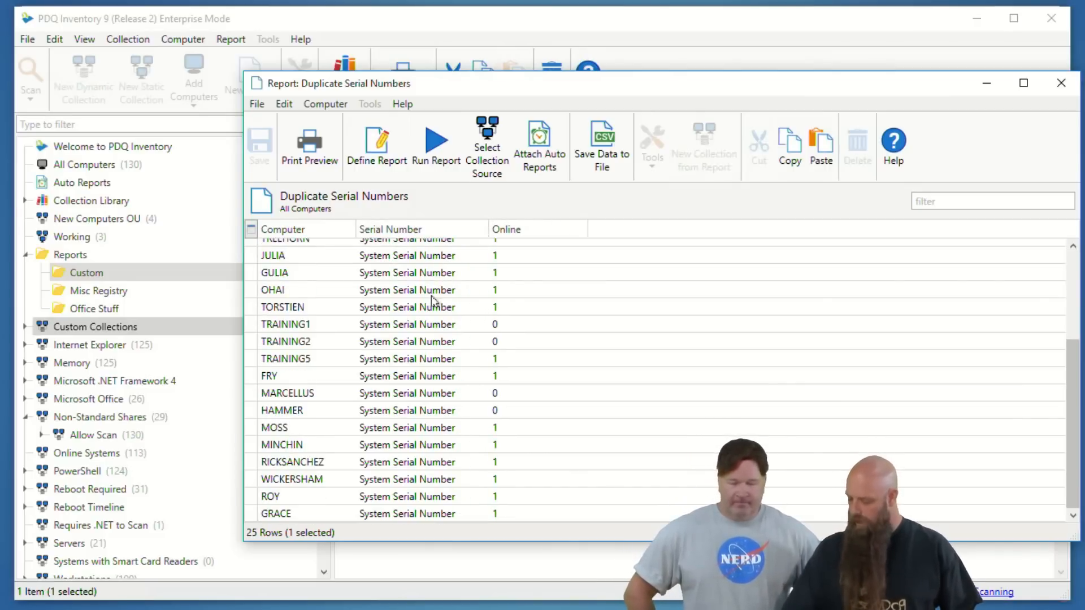
scroll(434, 301, up, 3)
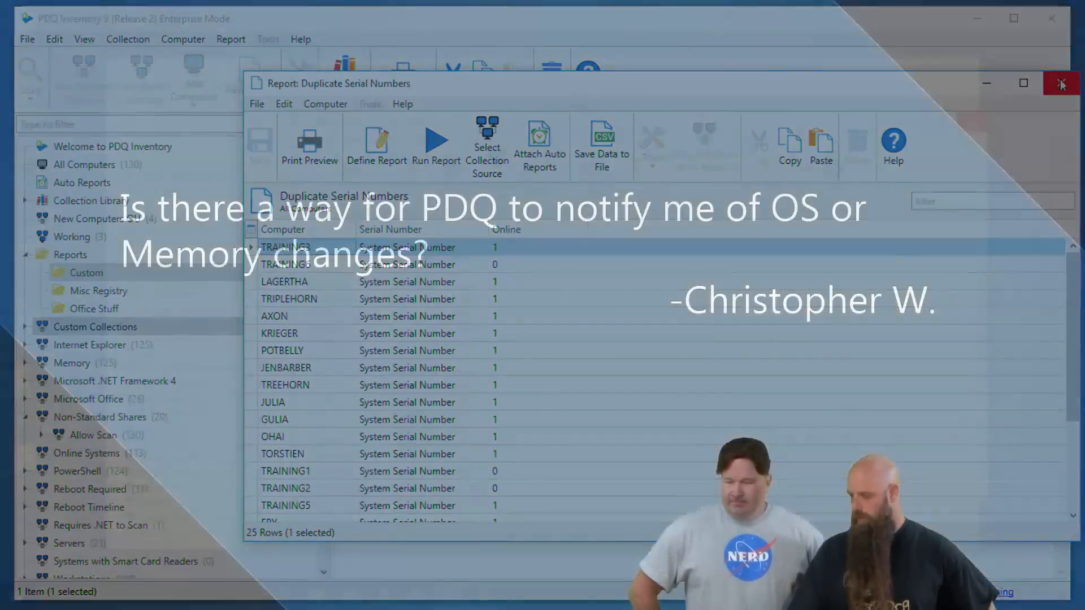
click(1061, 84)
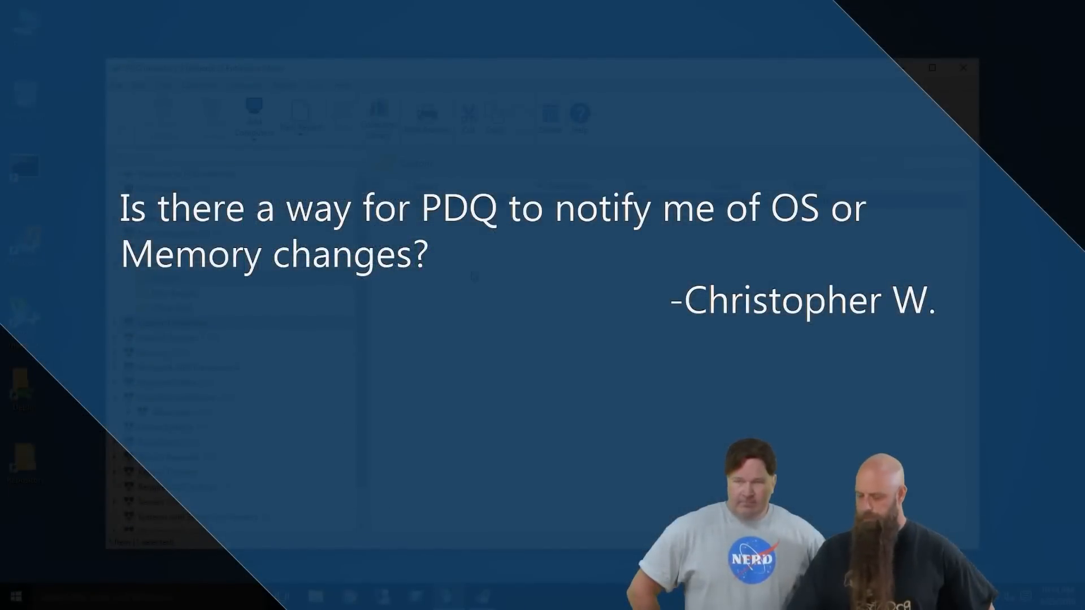
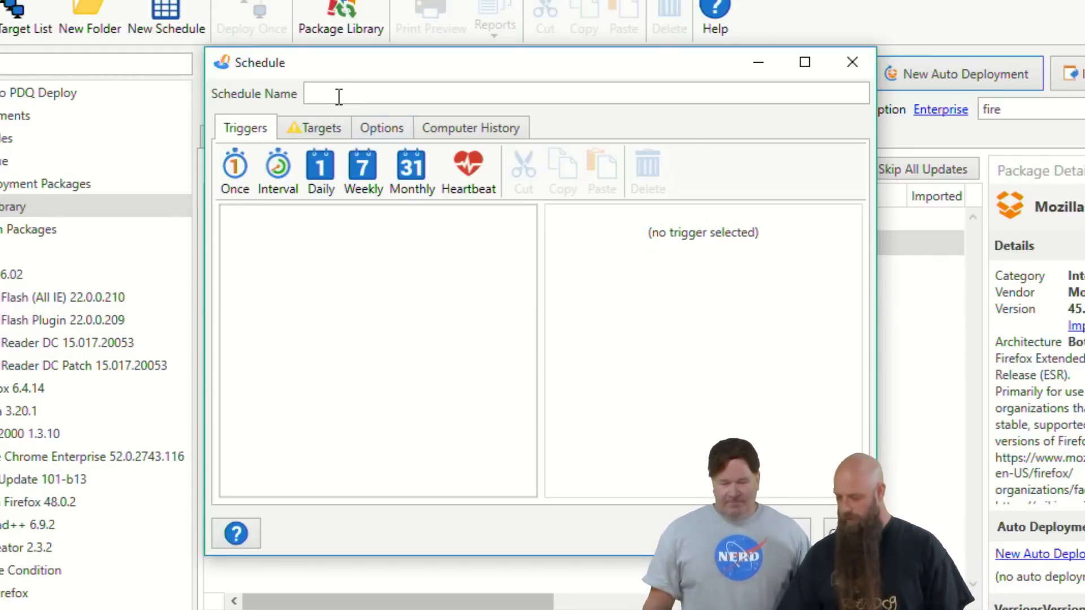
Name the schedule "Firefox ESR" and open the PDQ Inventory collection picker to link its targets
text(Firefox)
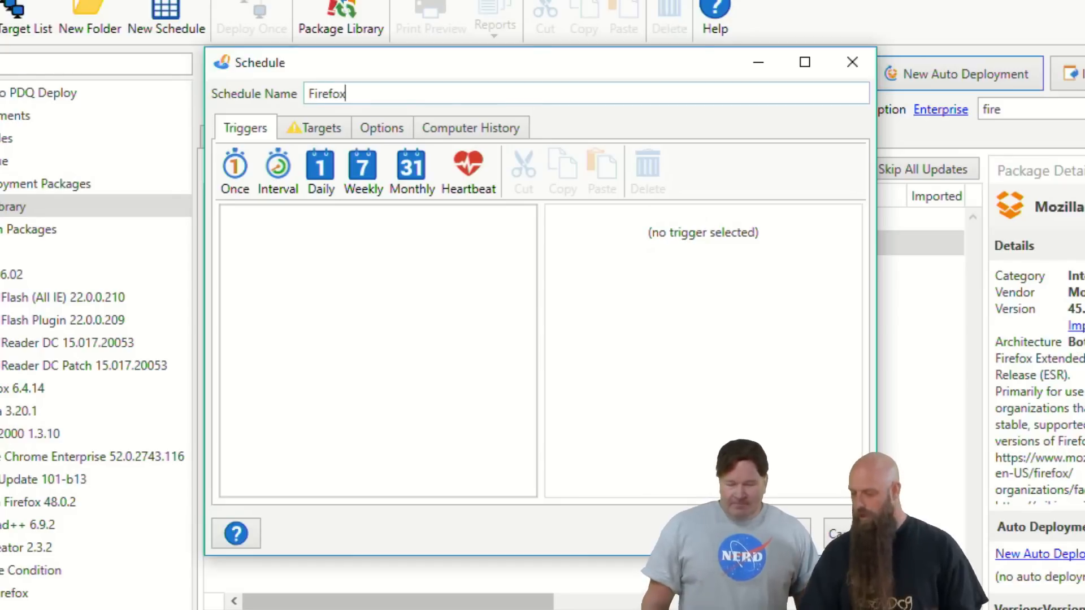
text( ESR)
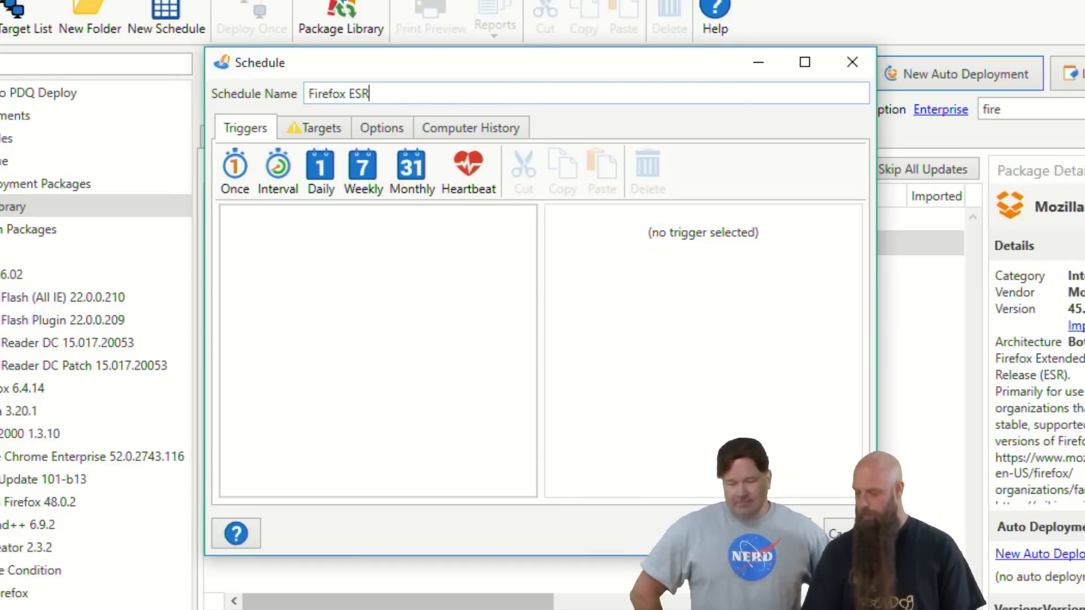
click(321, 135)
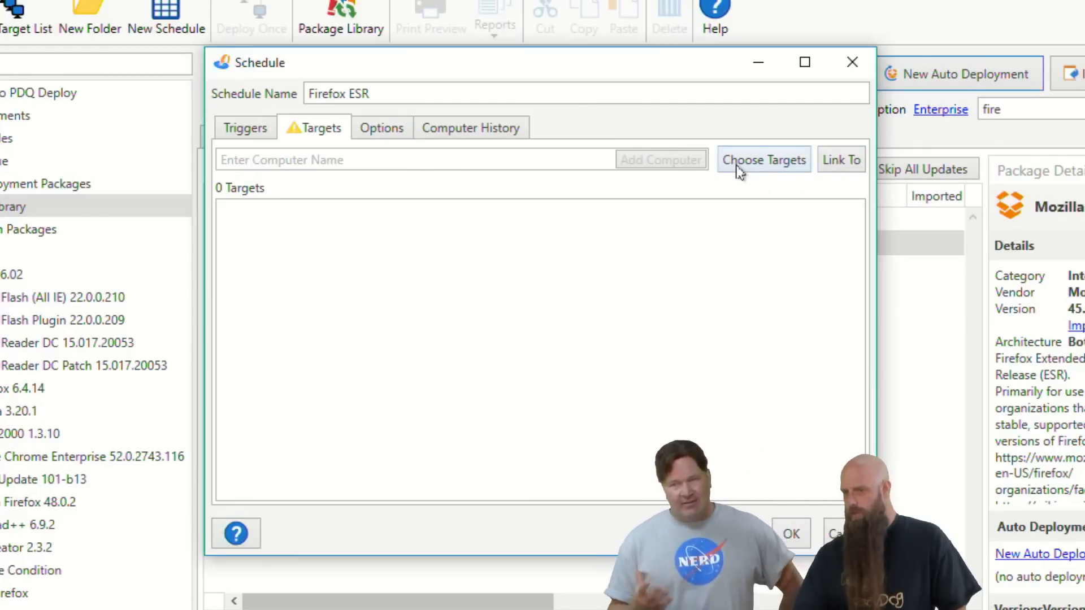
click(831, 169)
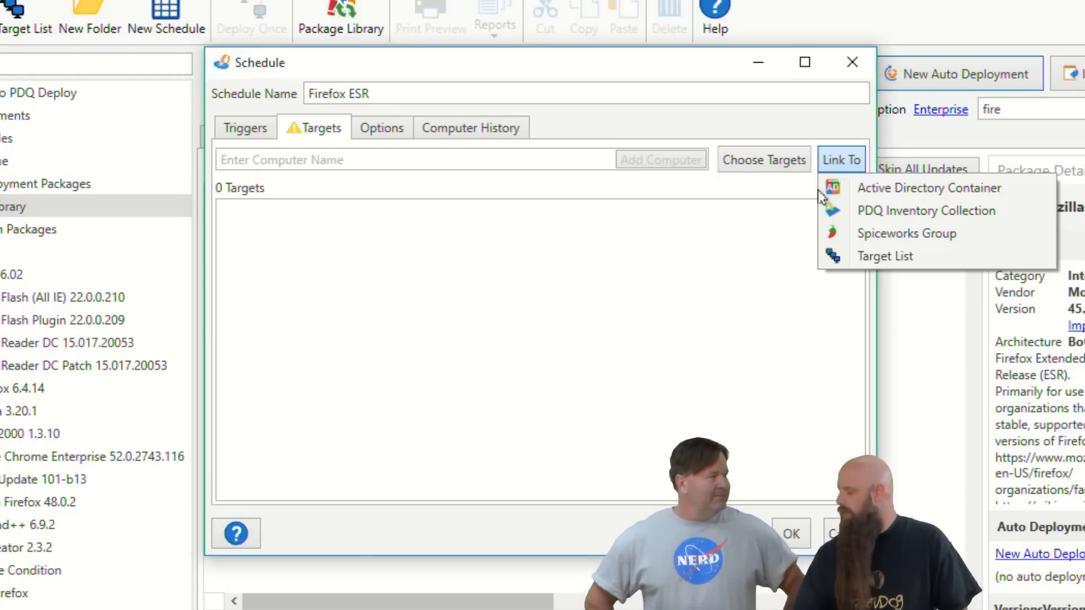
click(854, 208)
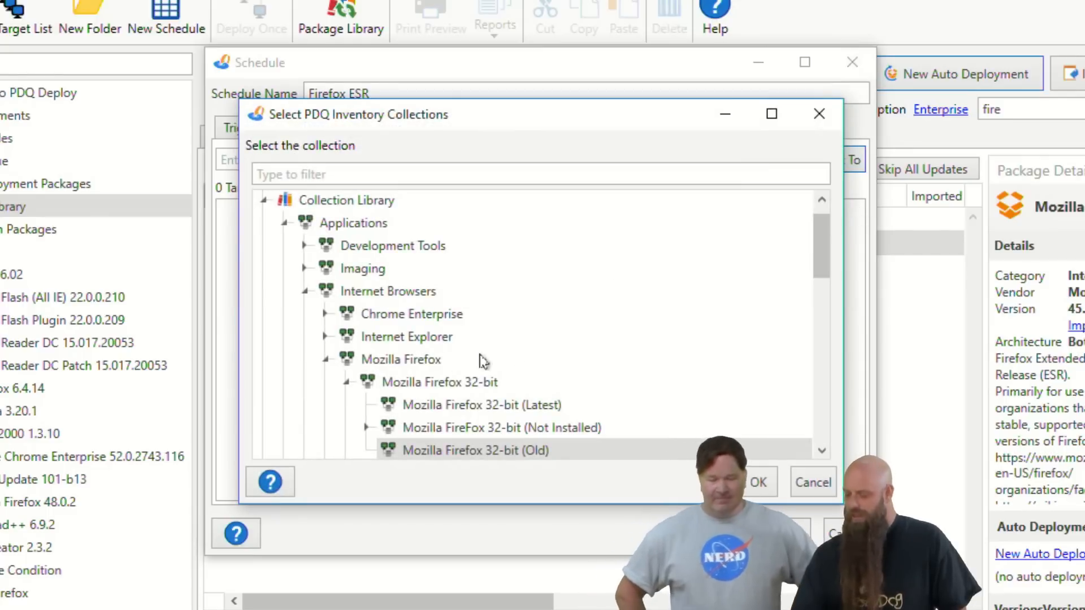
Link the schedule's targets to the Mozilla Firefox ESR (Old) collection after comparing it with the Not Installed collections
click(346, 383)
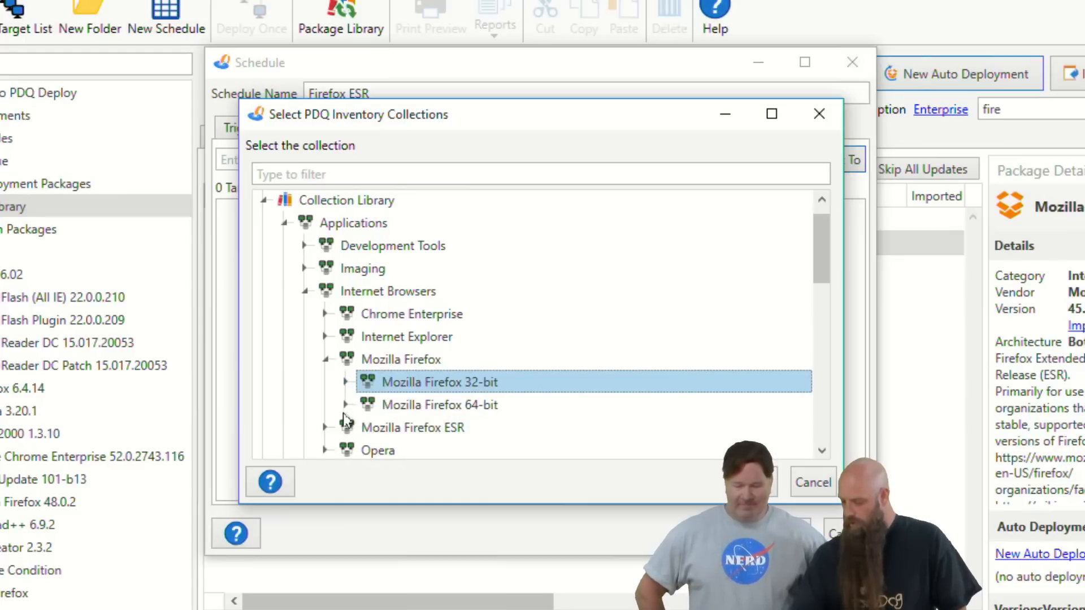
click(326, 431)
scroll(396, 429, down, 1)
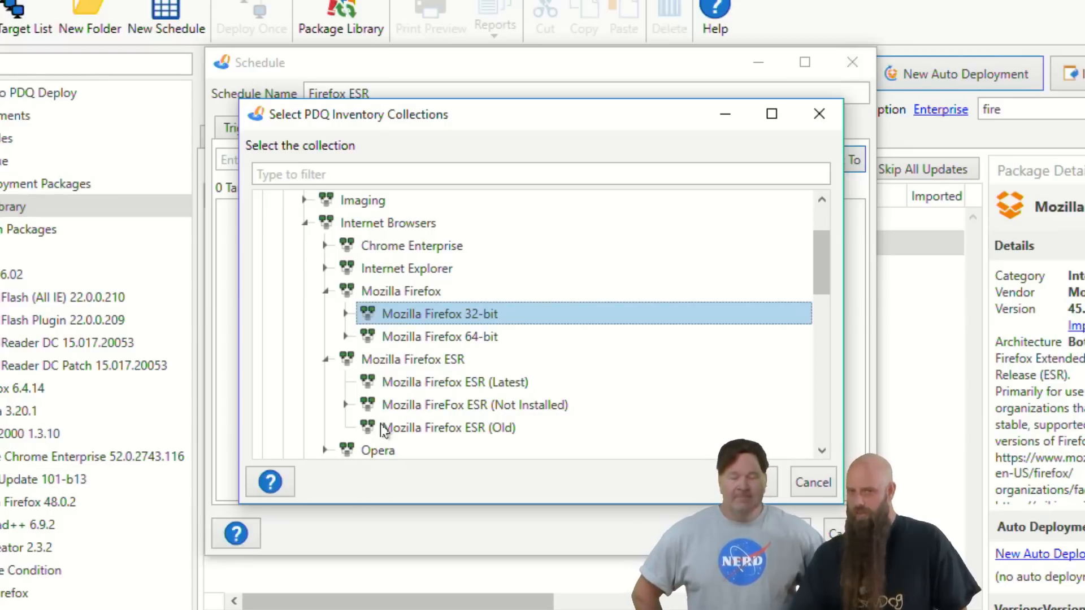
click(389, 429)
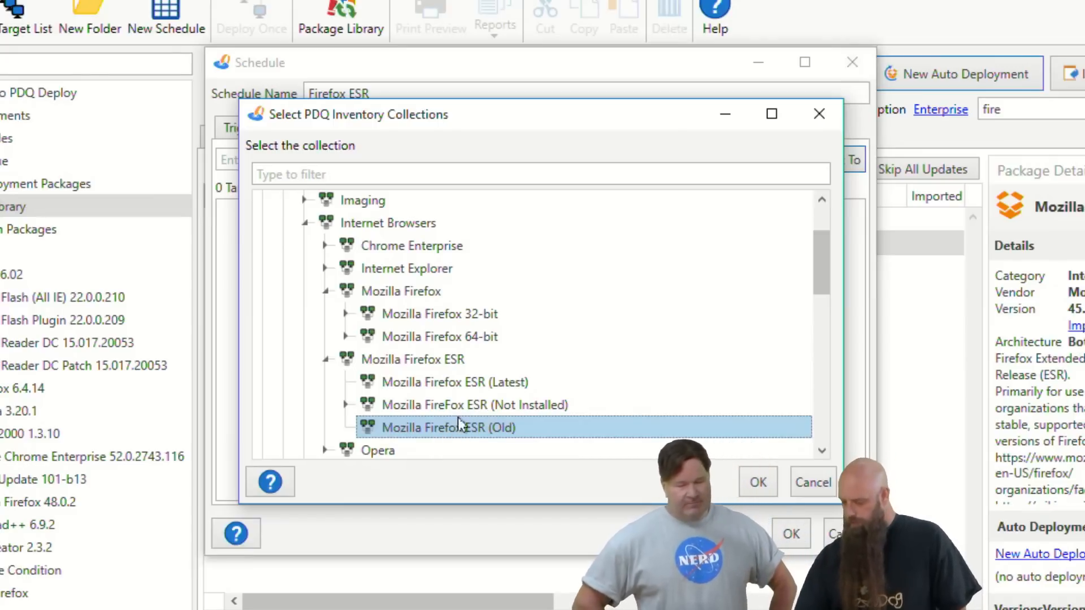
click(472, 409)
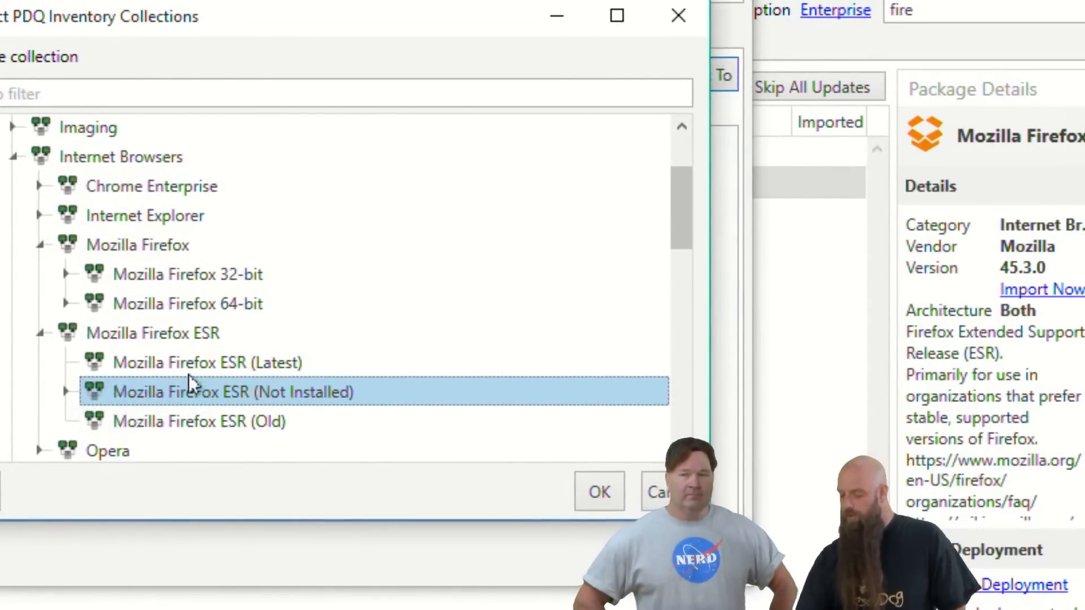
click(66, 391)
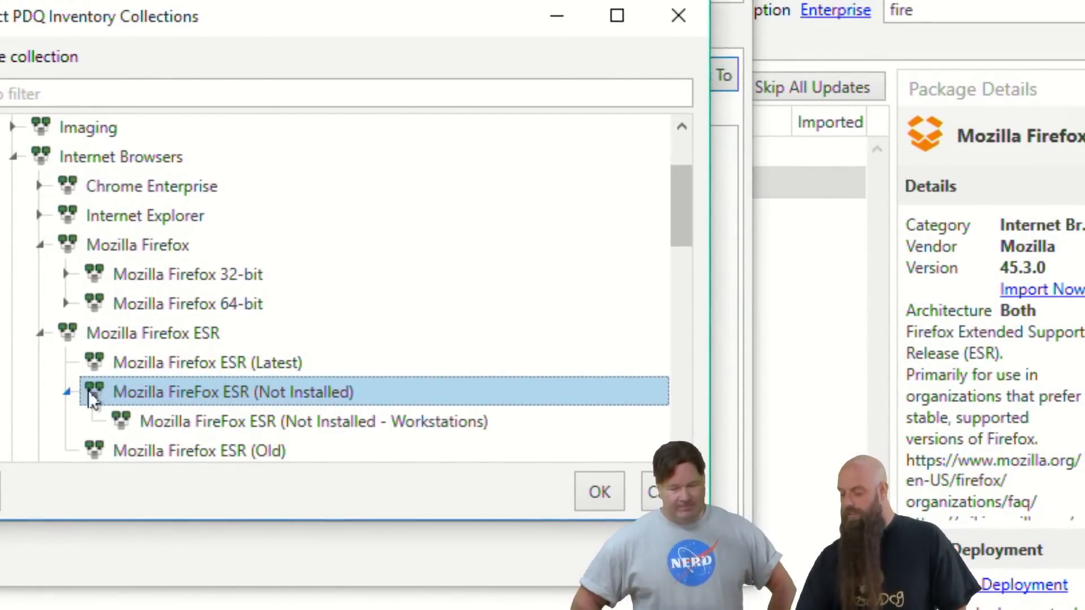
click(175, 424)
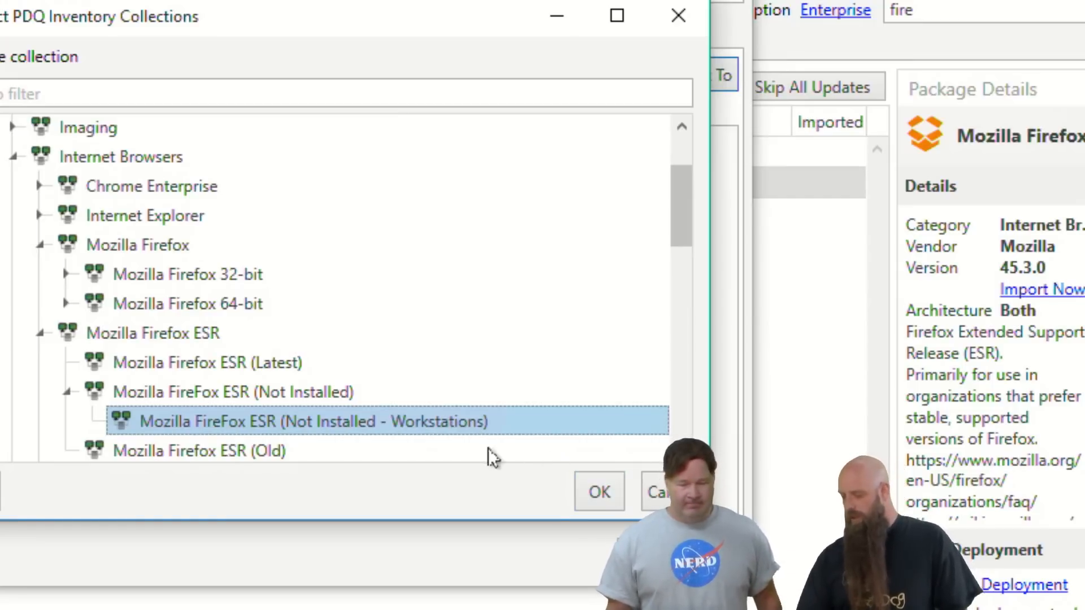
scroll(433, 441, down, 1)
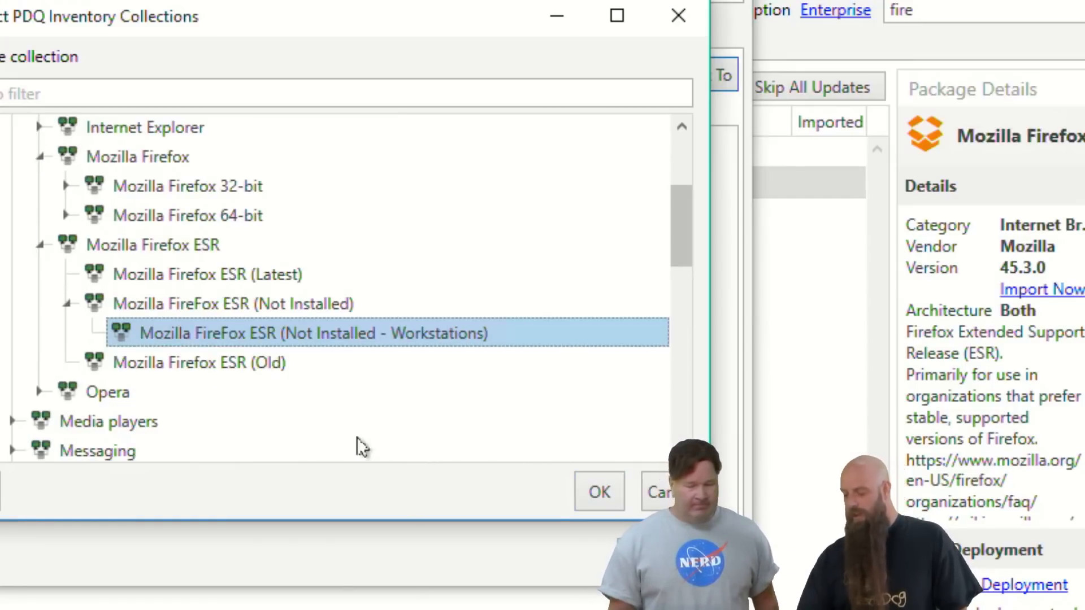
click(223, 365)
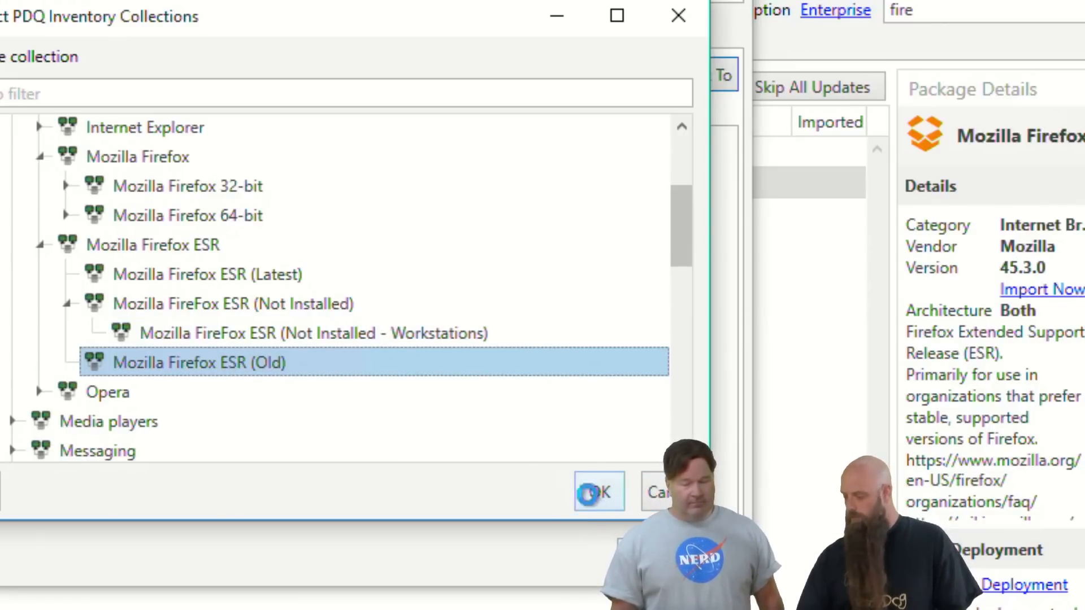
click(596, 502)
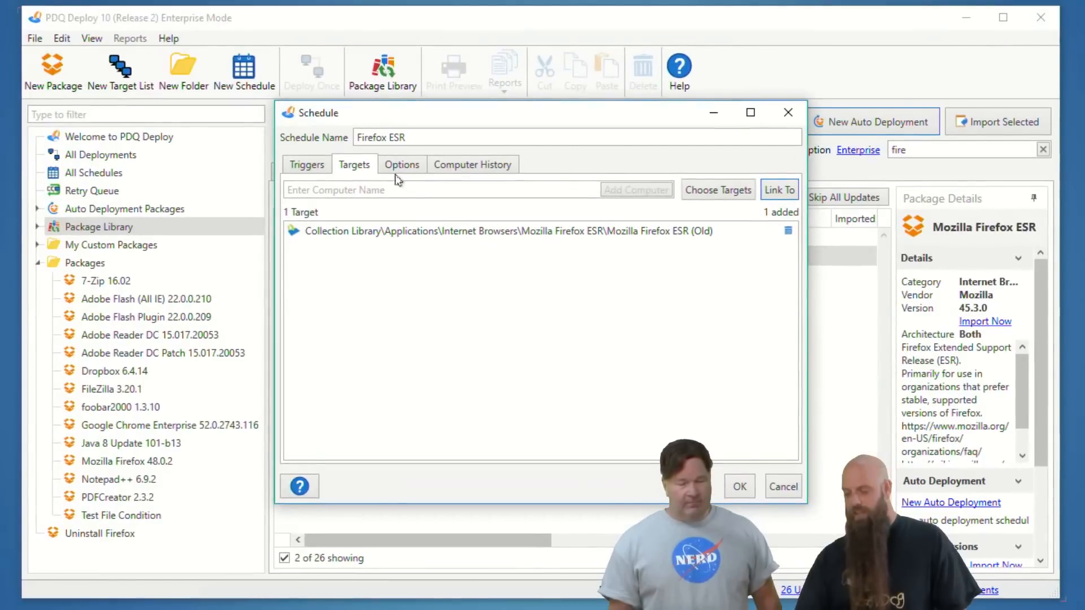
Add a Heartbeat trigger and a weekly trigger running on Weekdays to the schedule
click(307, 164)
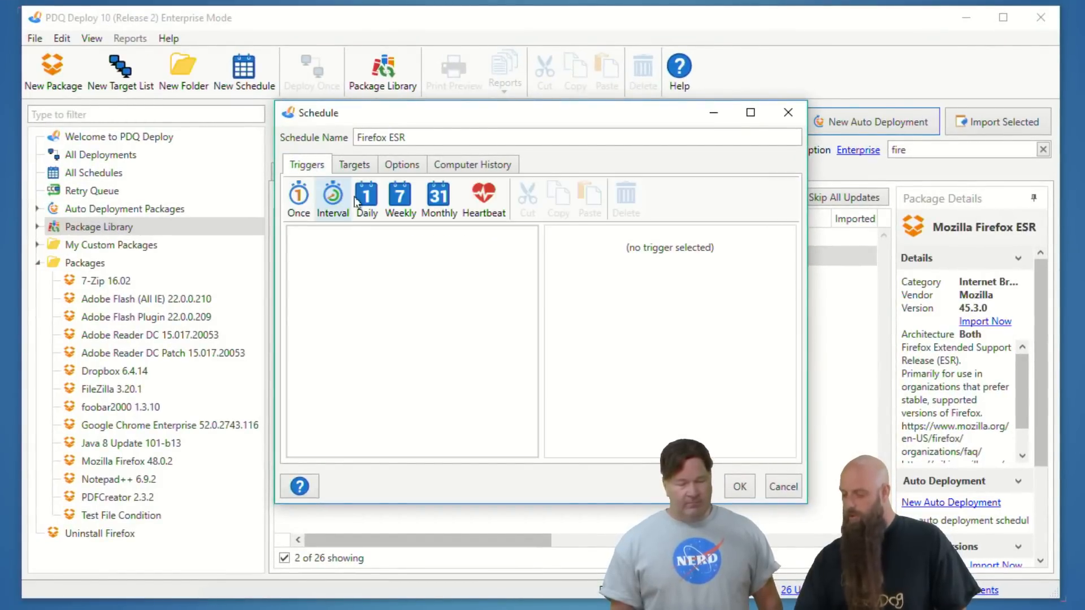
click(485, 206)
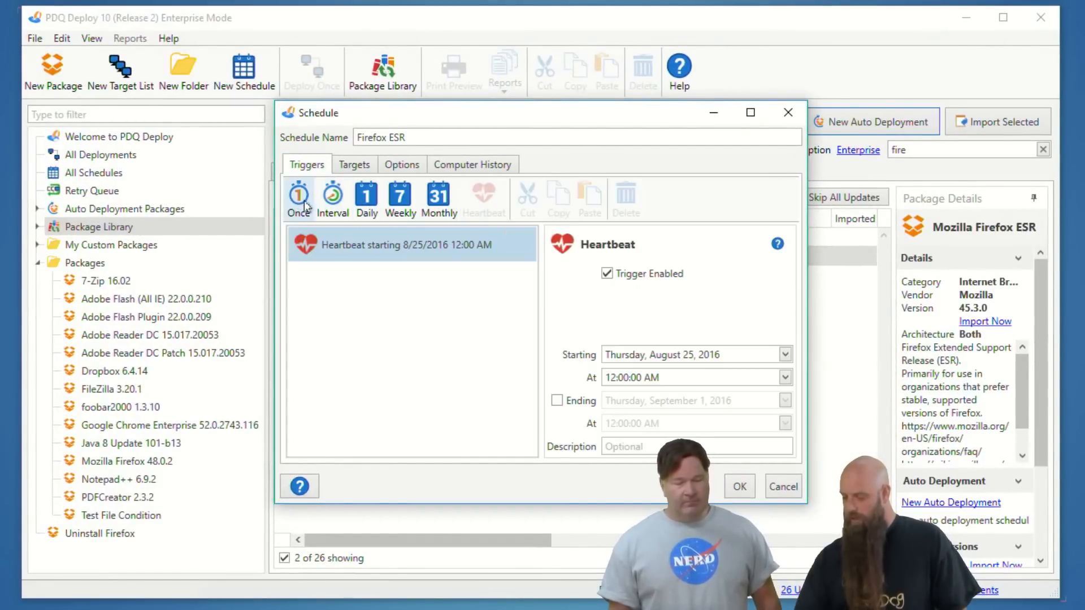
click(387, 208)
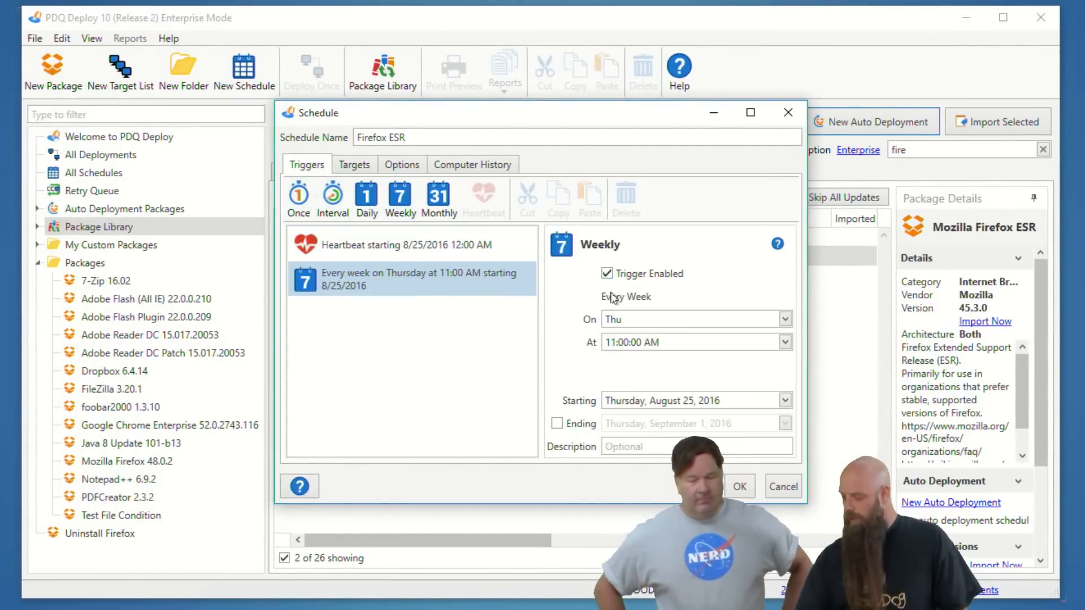
click(623, 320)
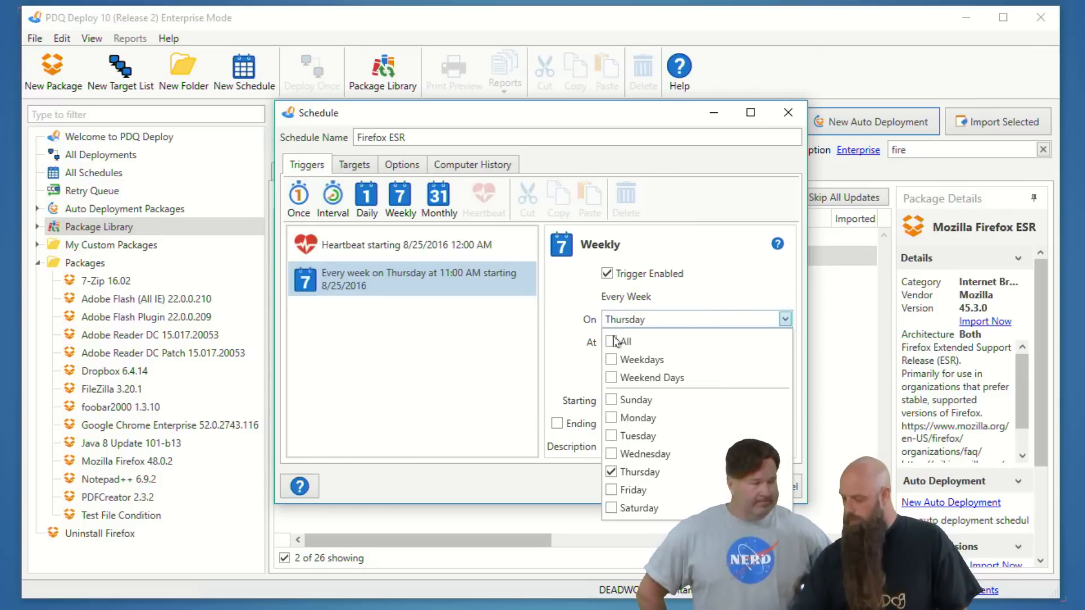
click(609, 359)
click(540, 339)
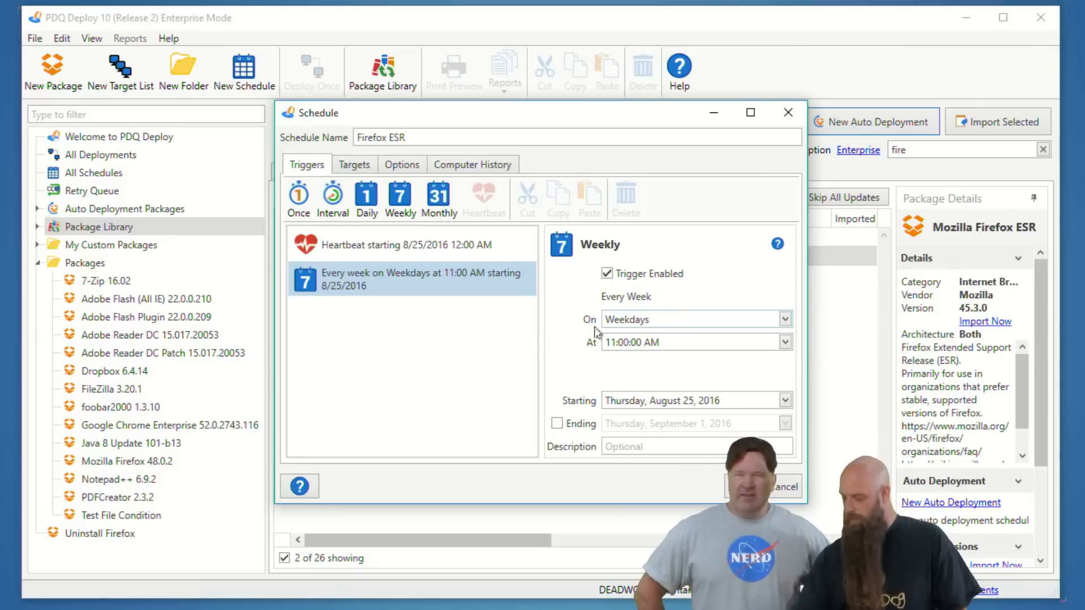
Set the weekly trigger's time to 5:00 PM and save the schedule
click(611, 342)
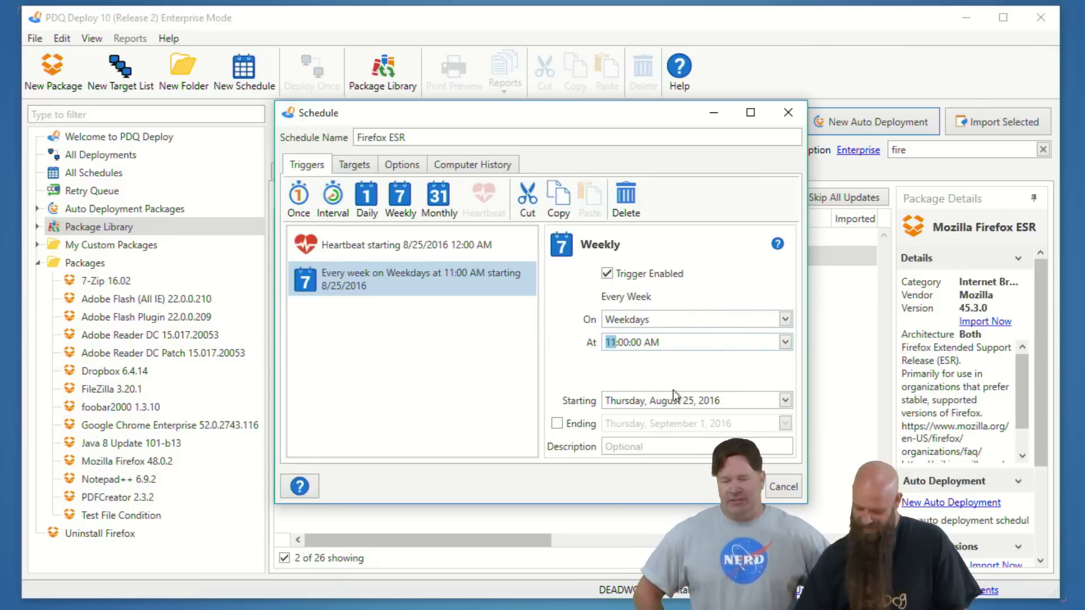
text(5)
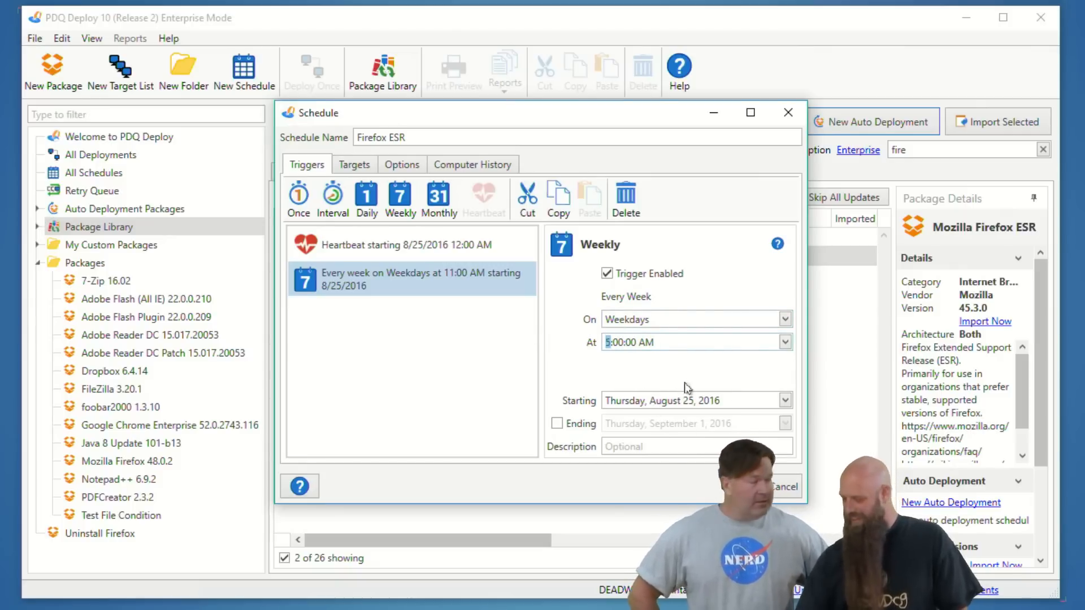
click(646, 343)
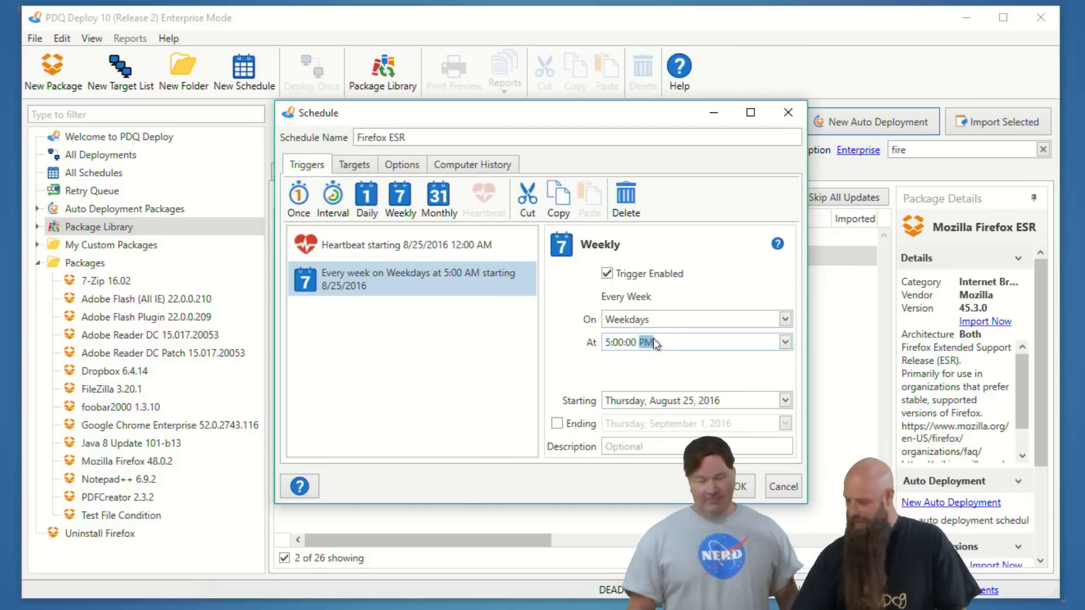
click(735, 487)
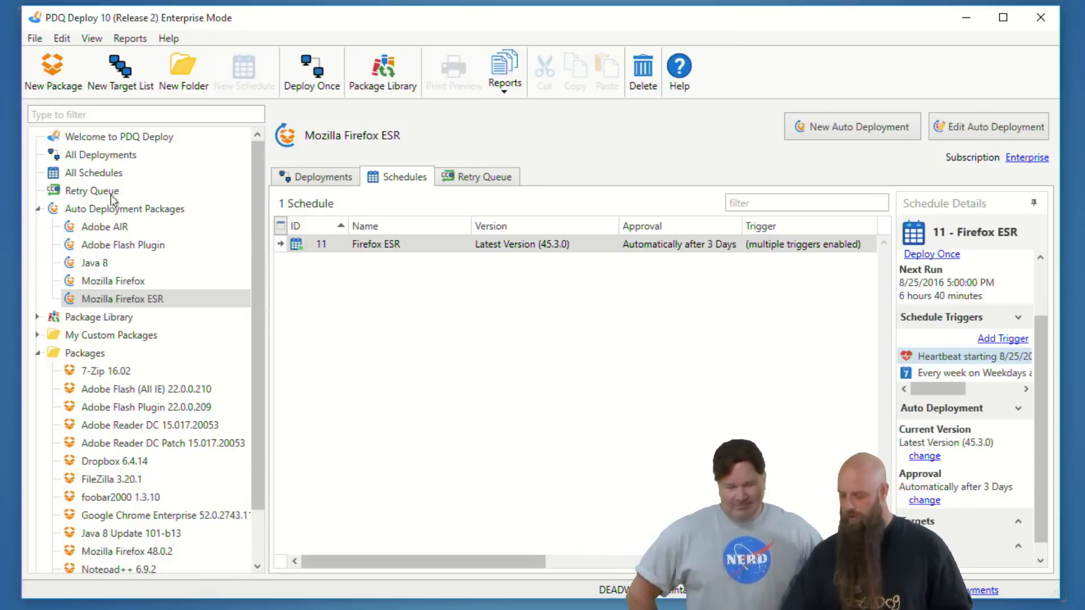
Import the Mozilla Firefox ESR 45.3.0 package from the Package Library updates and close the download window
click(96, 318)
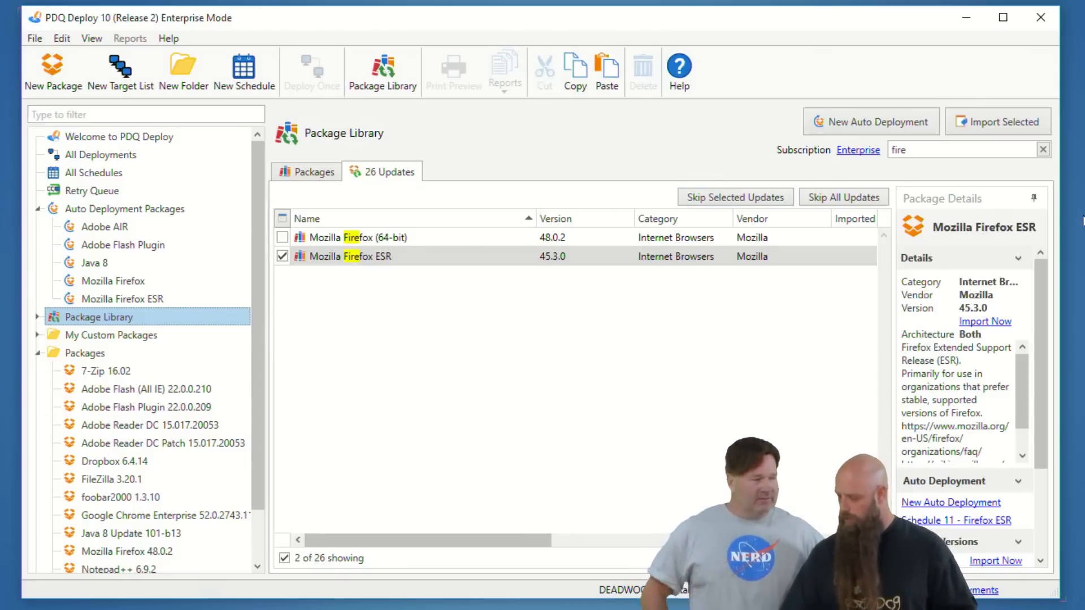
click(1011, 123)
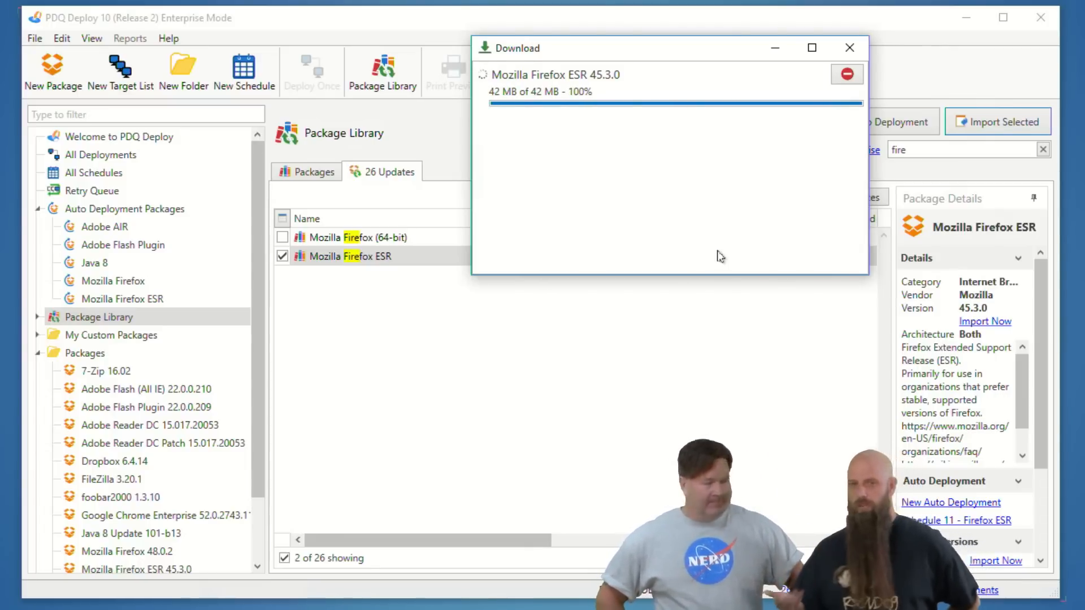
click(852, 48)
Start a one-time deployment of the Mozilla Firefox ESR 45.3.0 package and browse PDQ Inventory for its targets
scroll(68, 425, down, 1)
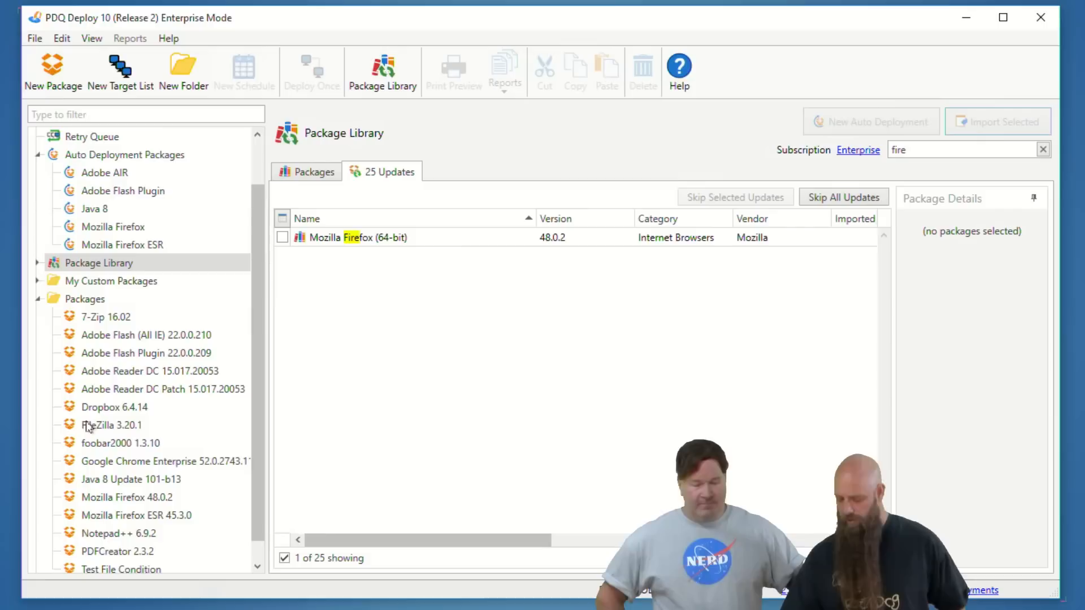
click(153, 517)
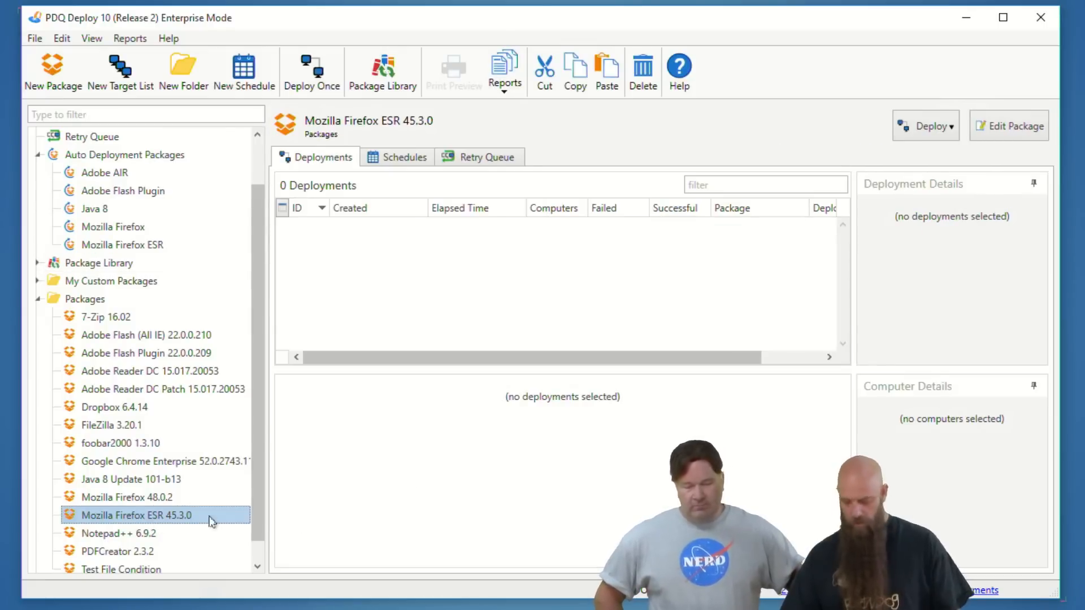
key(ctrl+d)
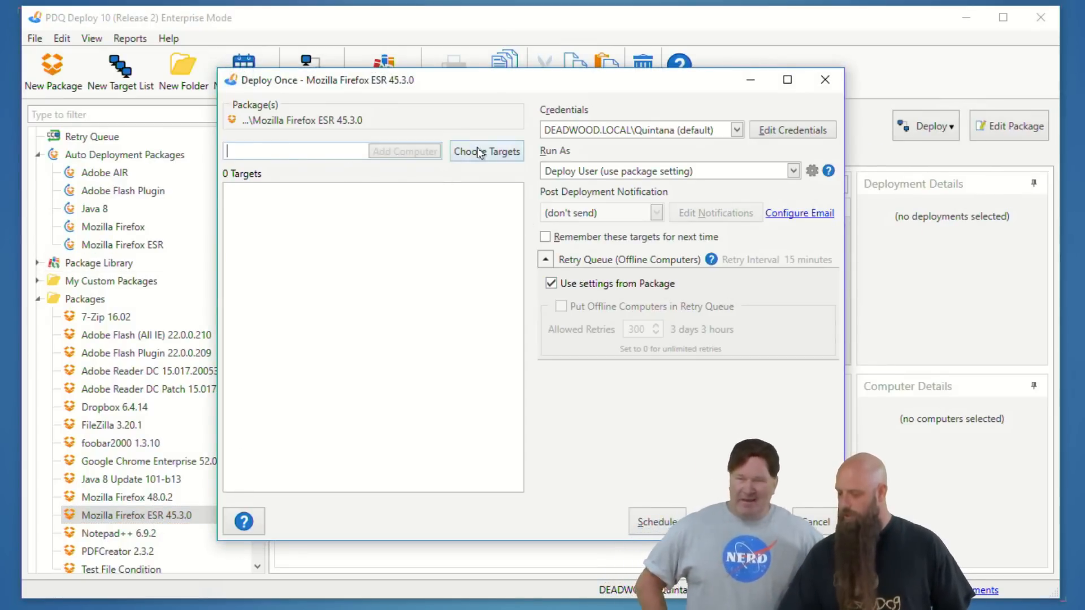
click(479, 153)
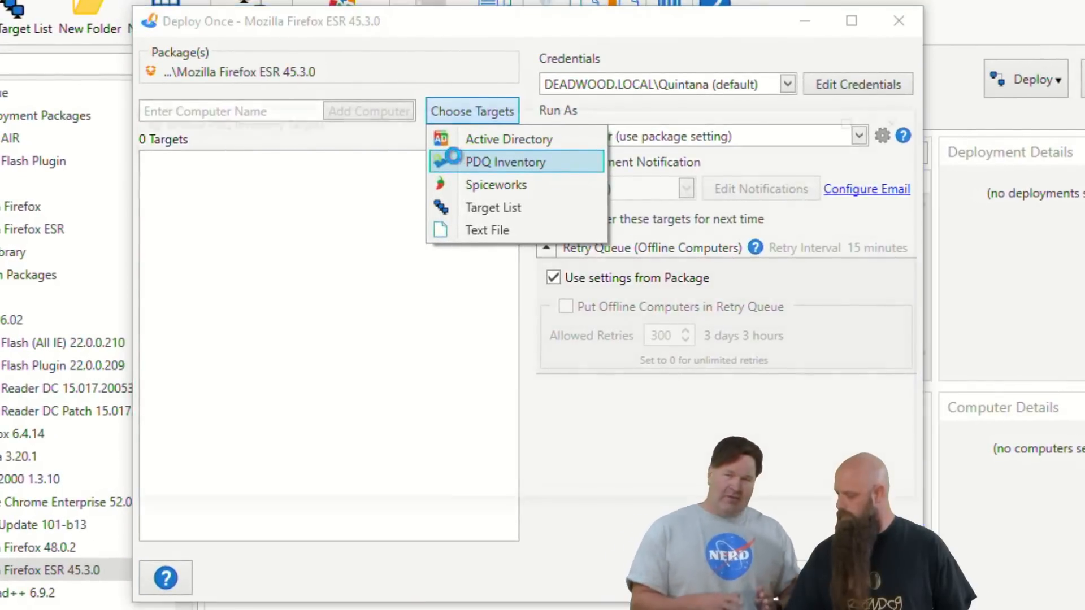
click(474, 187)
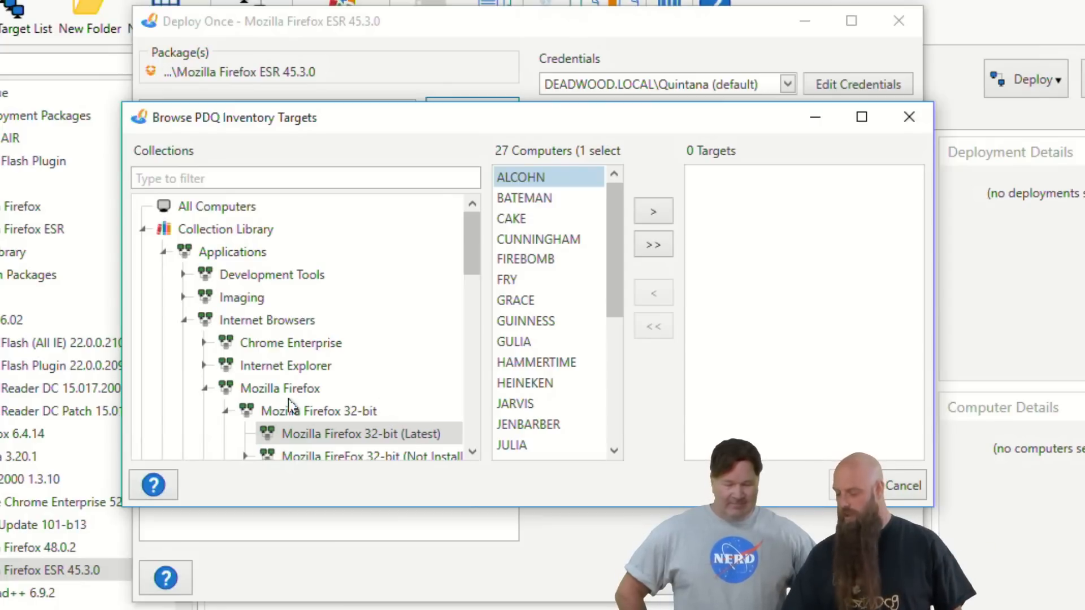
Add all computers of the Mozilla Firefox collection as targets, and discard the selection and the one-time deployment
click(271, 386)
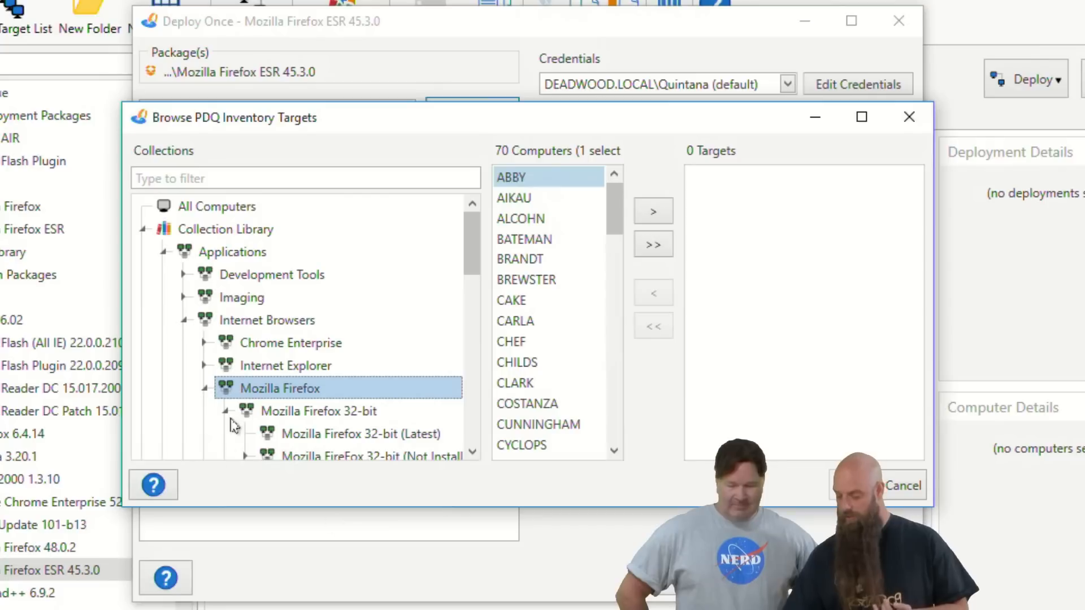
click(203, 389)
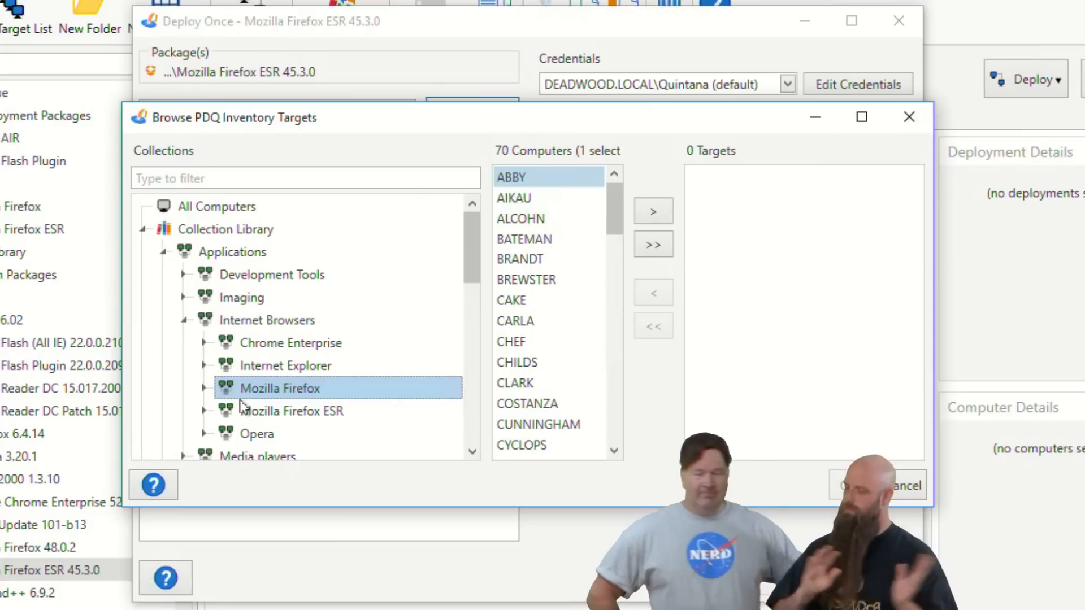
click(649, 251)
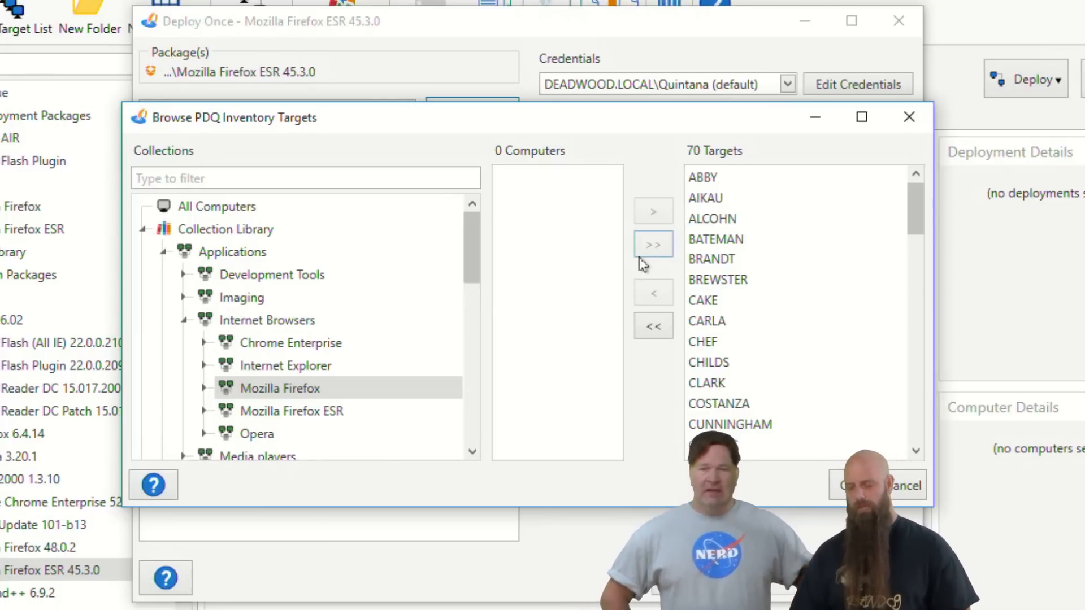
click(903, 486)
key(Escape)
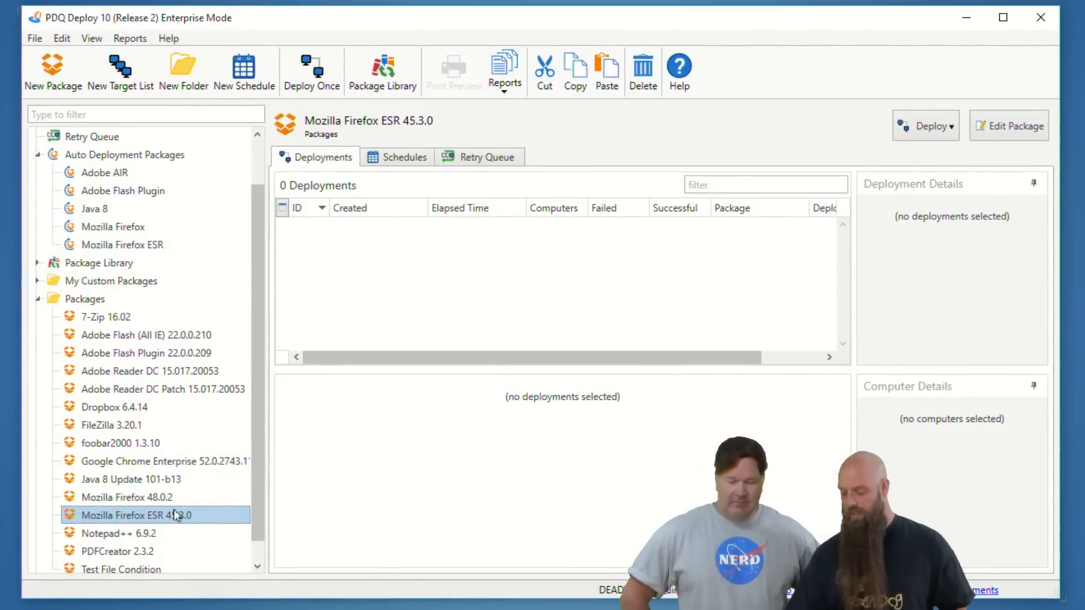
Examine the Mozilla Firefox ESR 45.3.0 package's steps, including the Uninstall 64-bit Firefox command, and close the package
double_click(175, 516)
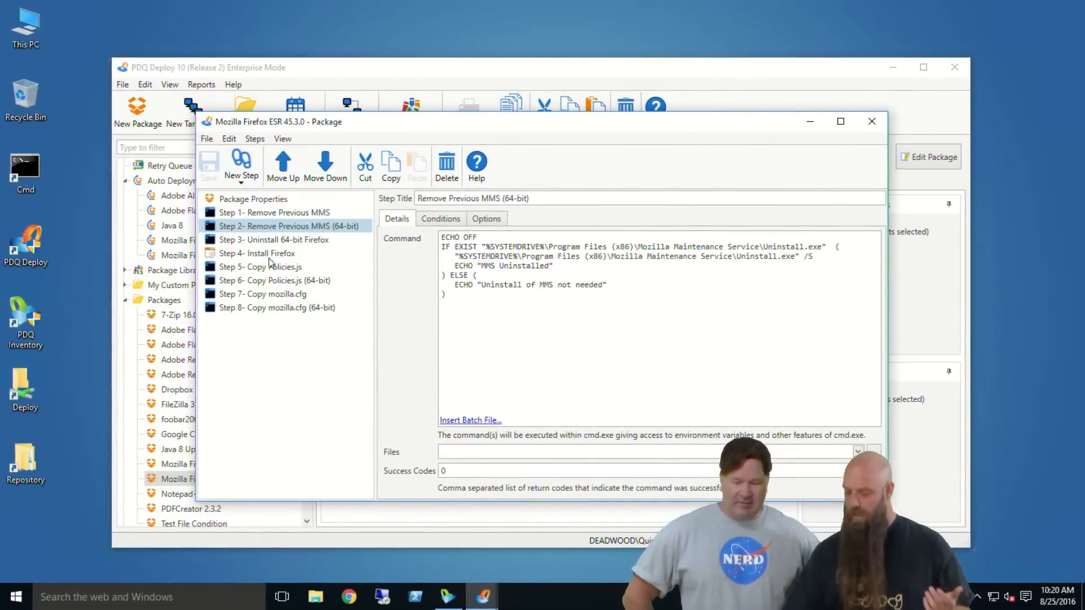
click(272, 243)
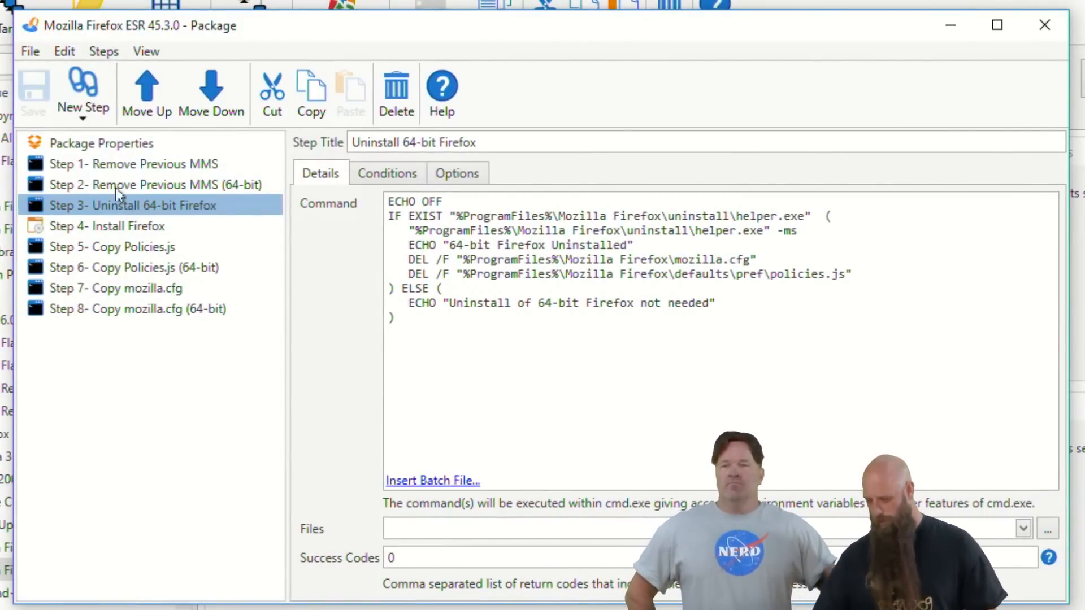
click(1045, 25)
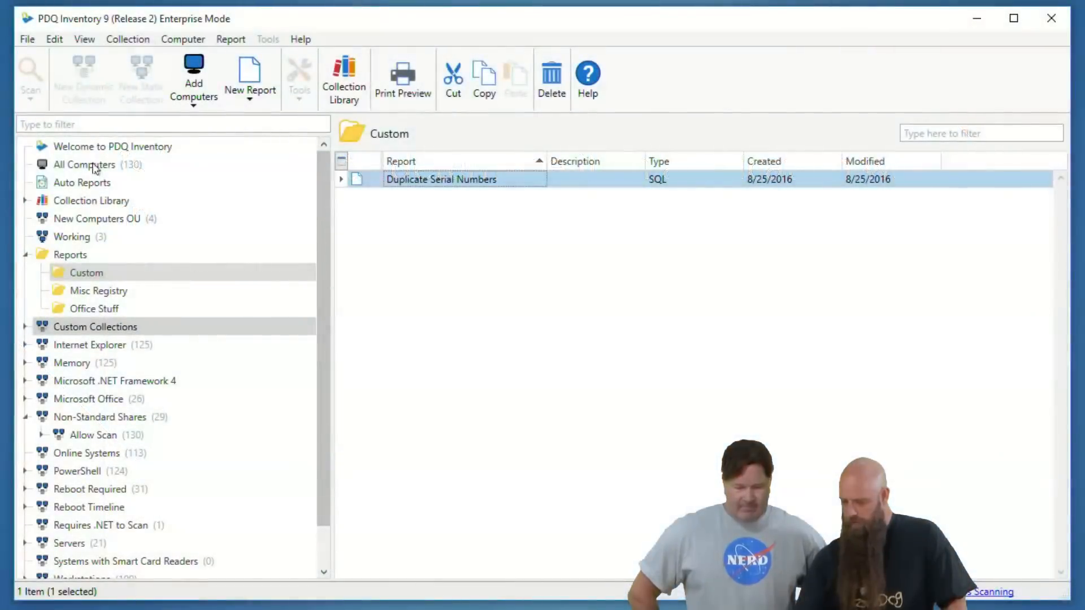
In PDQ Inventory, review the applications and their install dates on computer ABRAHAM and close its window
click(94, 165)
double_click(389, 198)
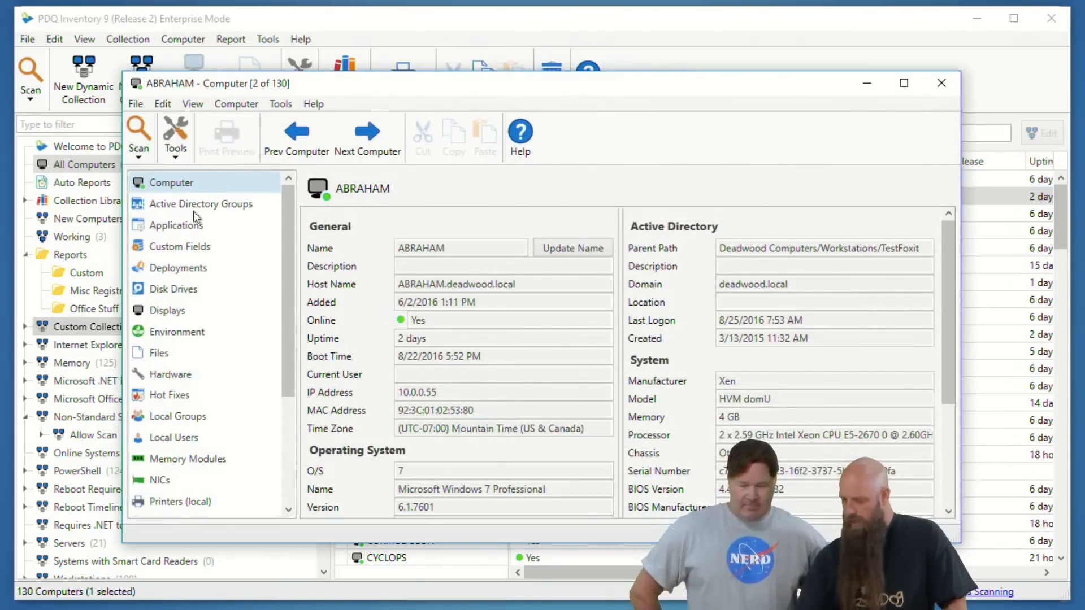
click(191, 225)
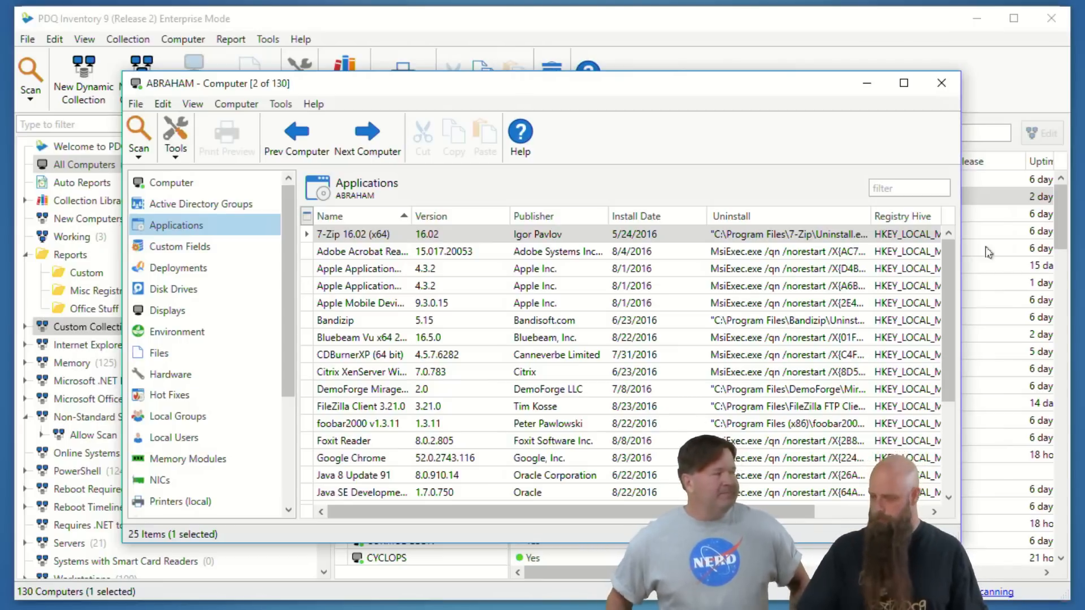
click(942, 84)
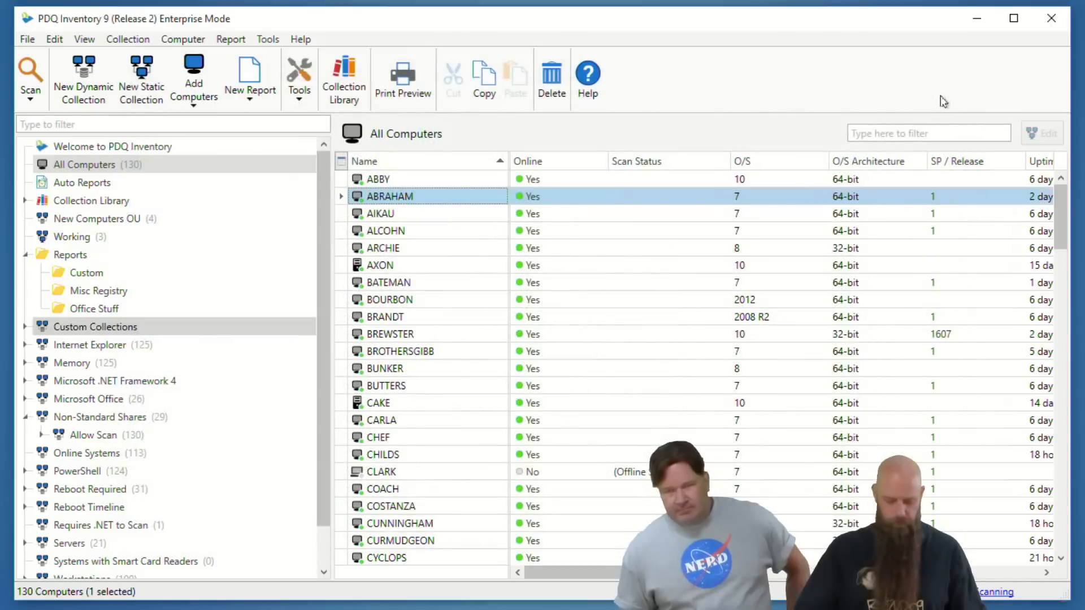